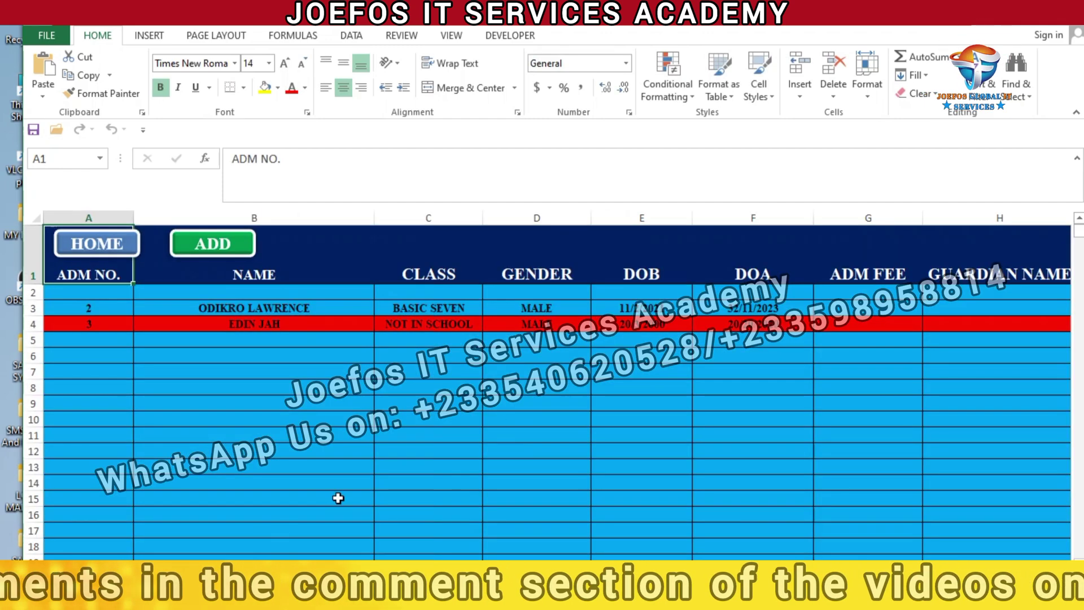
- Protect the students sheet with a password, entered and confirmed
{"action": "right_click", "coordinate": [276, 571]}
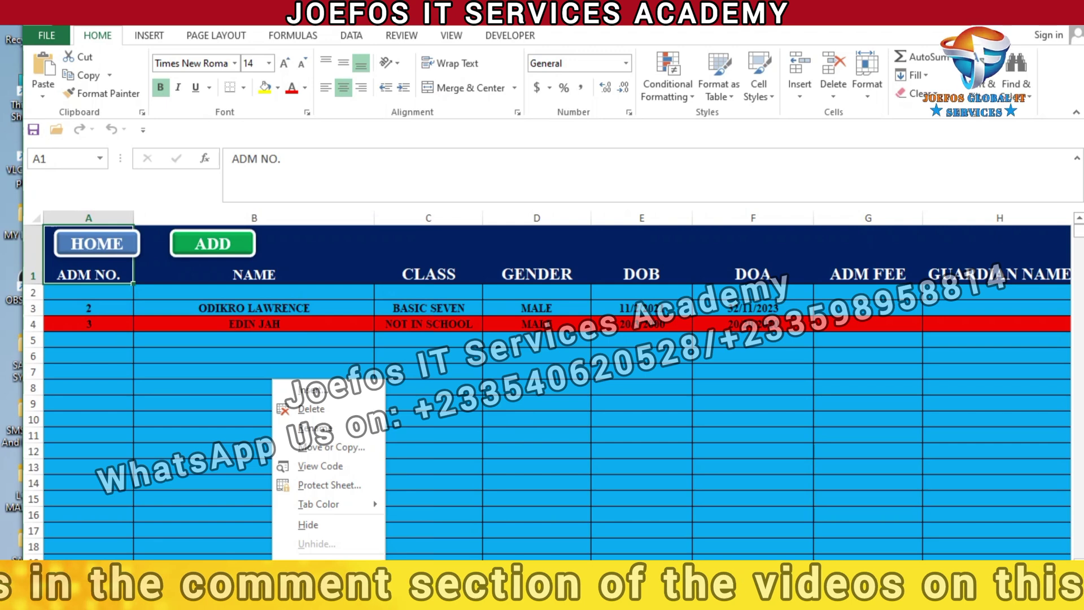
{"action": "key", "text": "Escape"}
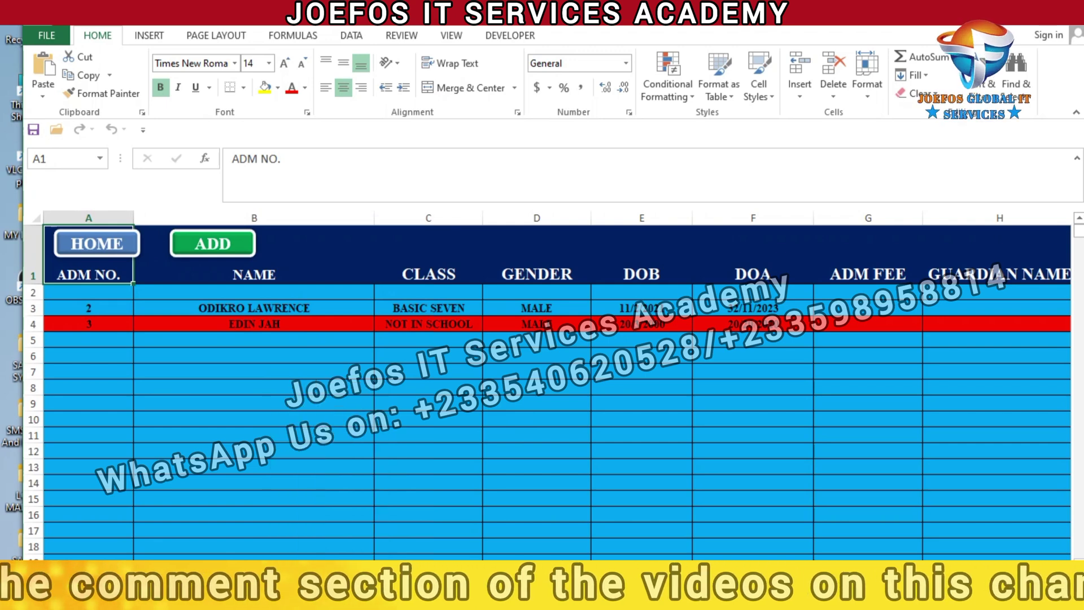
{"action": "right_click", "coordinate": [257, 567]}
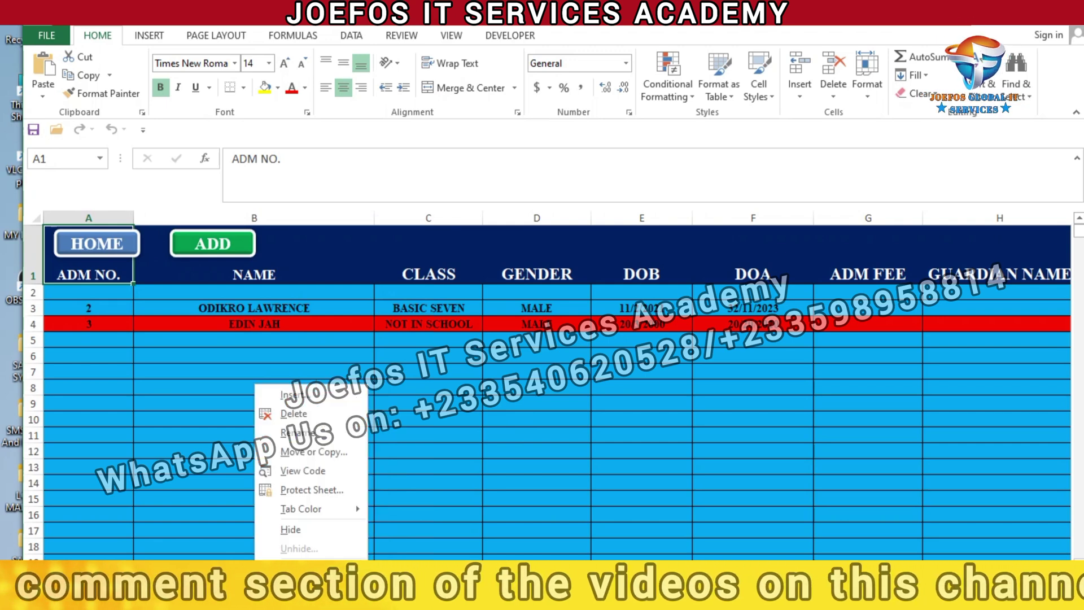
{"action": "left_click", "coordinate": [306, 491]}
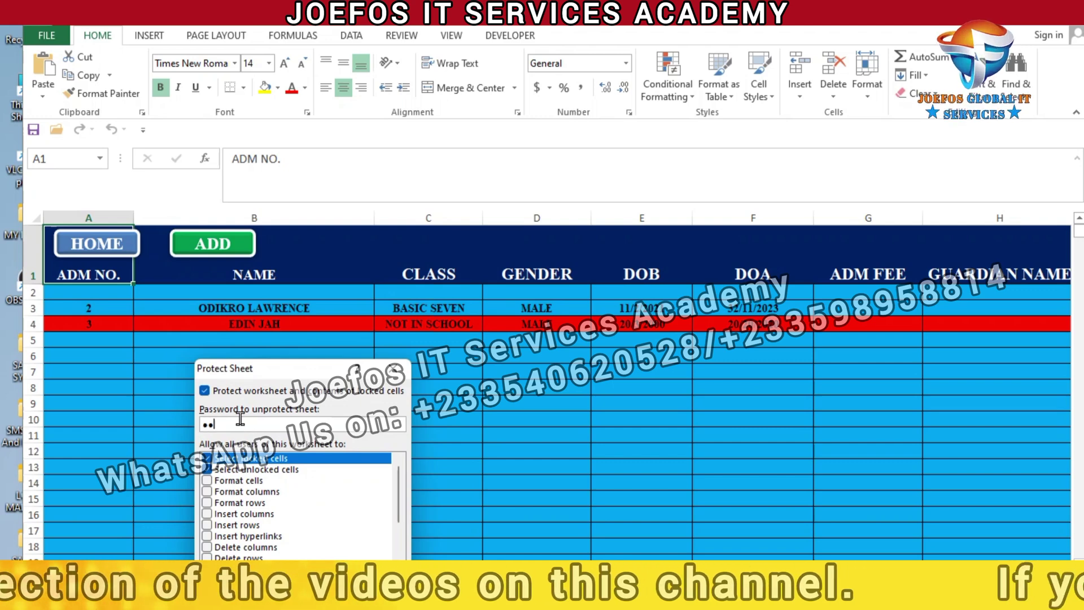
{"action": "key", "text": "Return"}
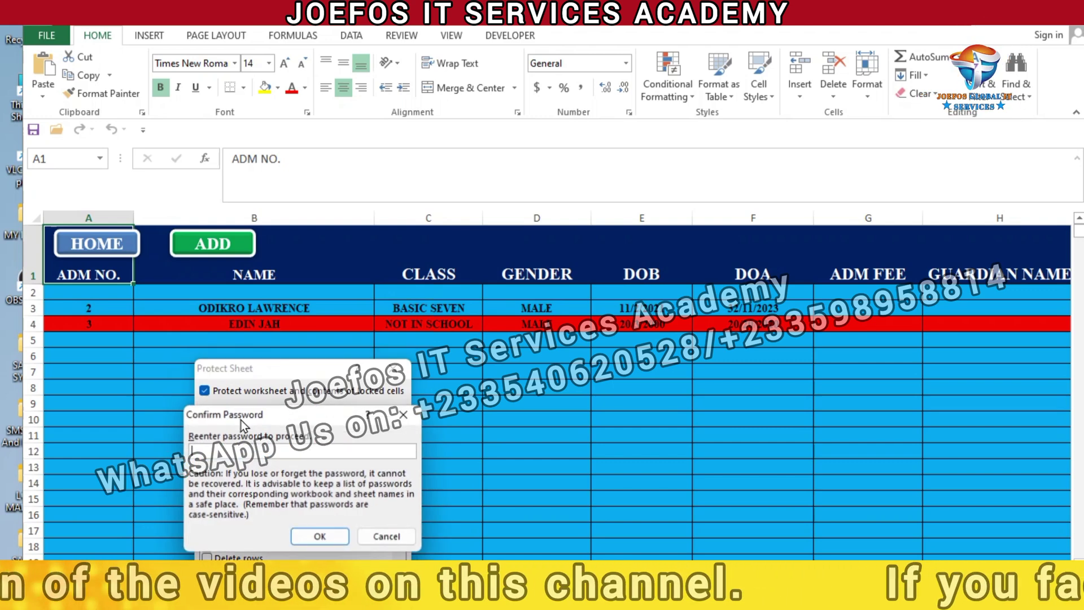
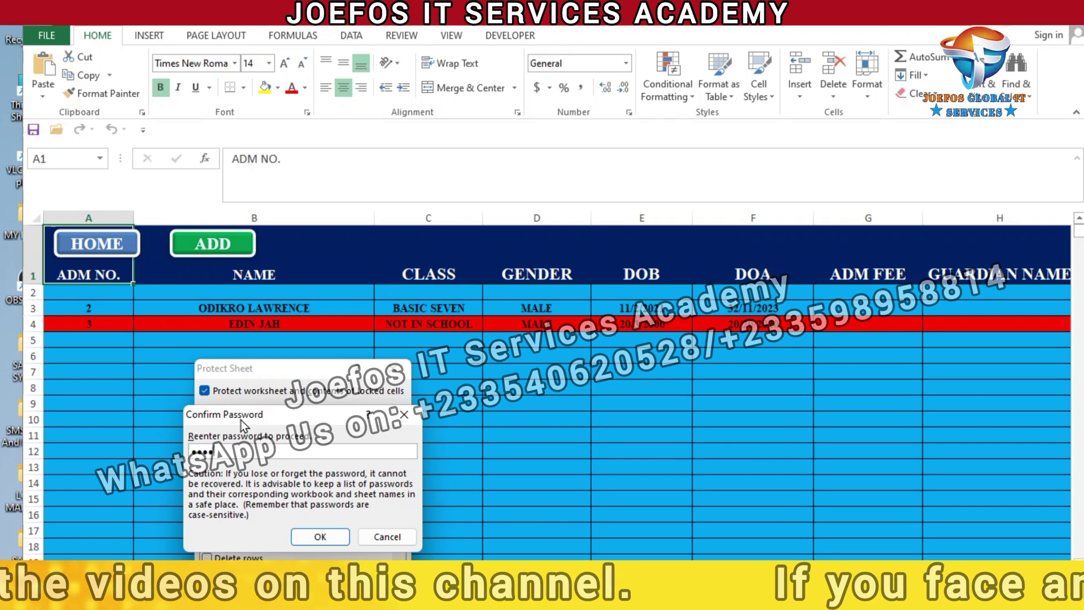
{"action": "left_click", "coordinate": [321, 537]}
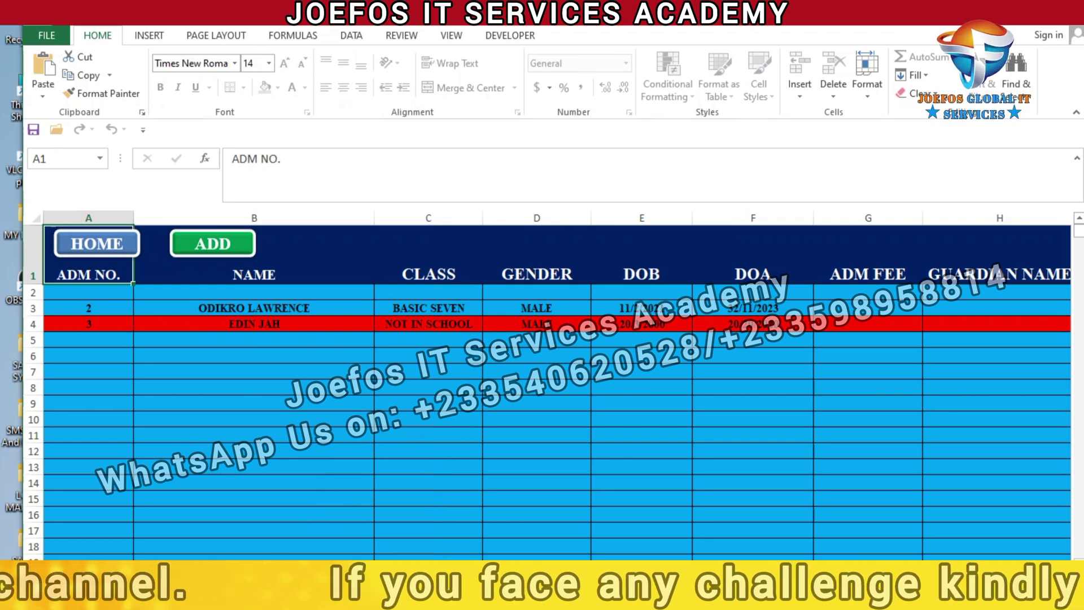
- Verify that editing cell B13 is refused, then go to the staff details sheet
{"action": "double_click", "coordinate": [287, 466]}
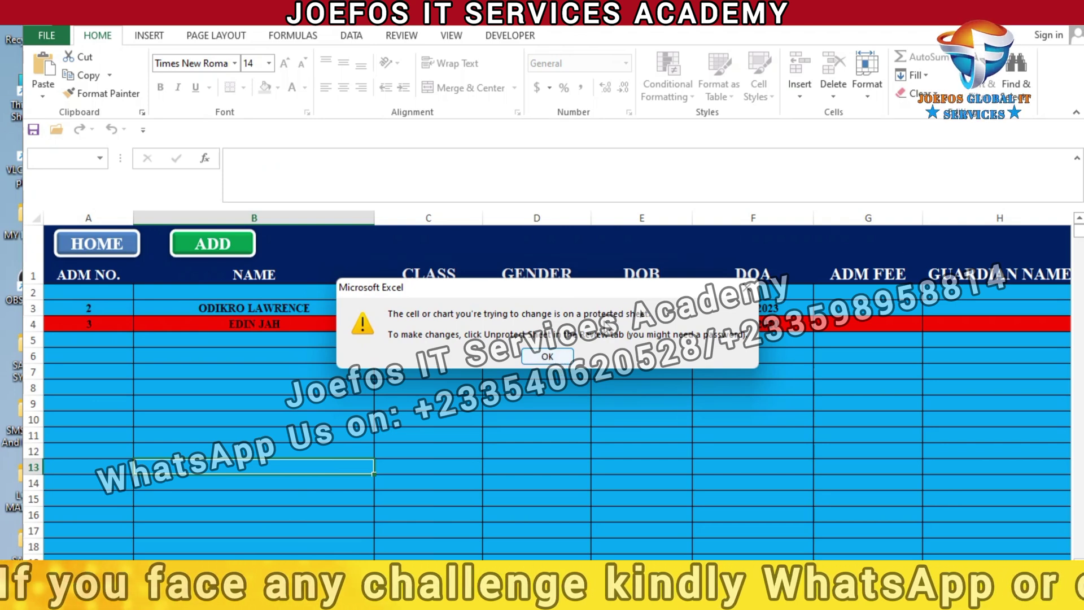
{"action": "left_click", "coordinate": [550, 355]}
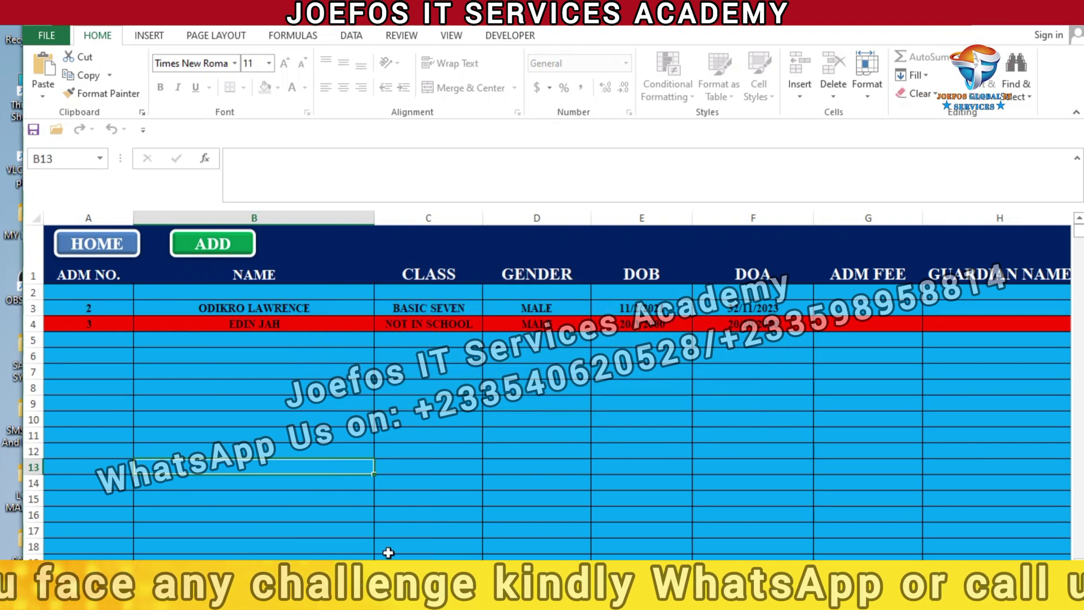
{"action": "left_click", "coordinate": [387, 556]}
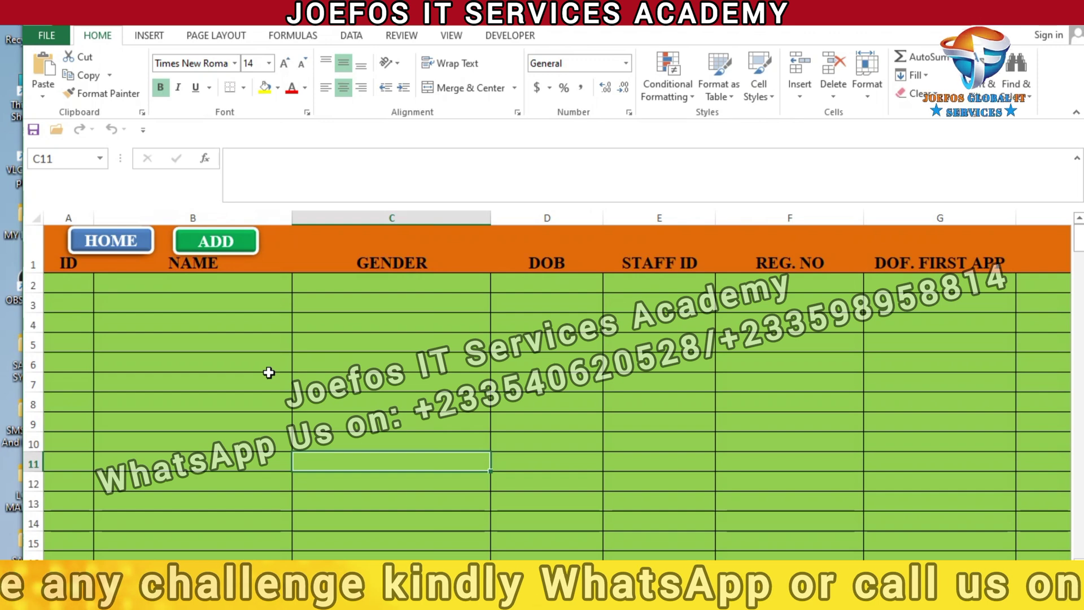
- Lock the green staff details sheet with a confirmed password, then show the STUDENT EMIS DATA sheet
{"action": "right_click", "coordinate": [269, 376]}
{"action": "key", "text": "Escape"}
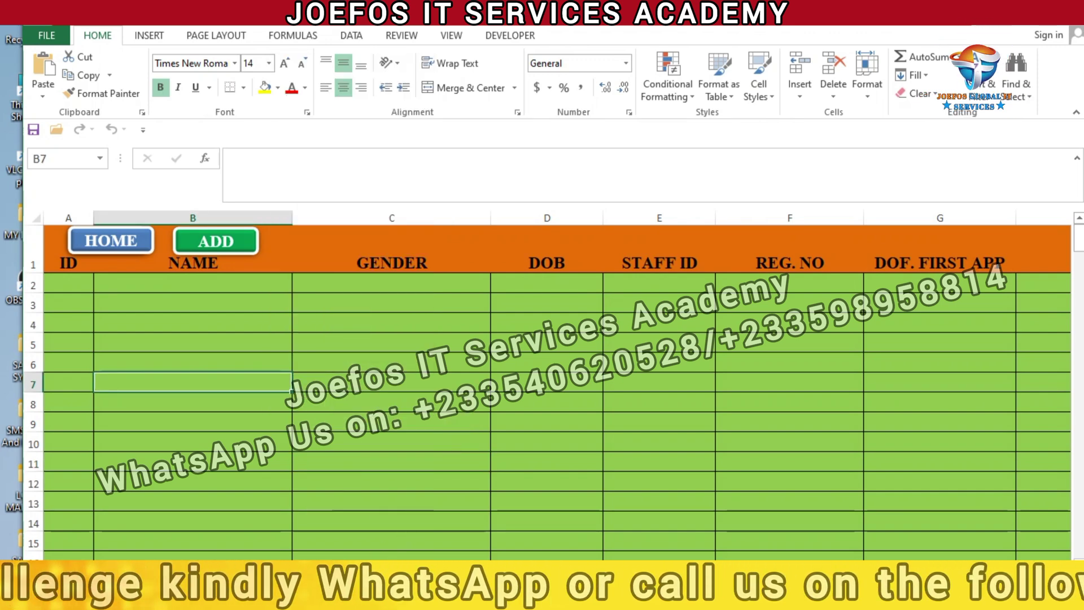
{"action": "right_click", "coordinate": [399, 584]}
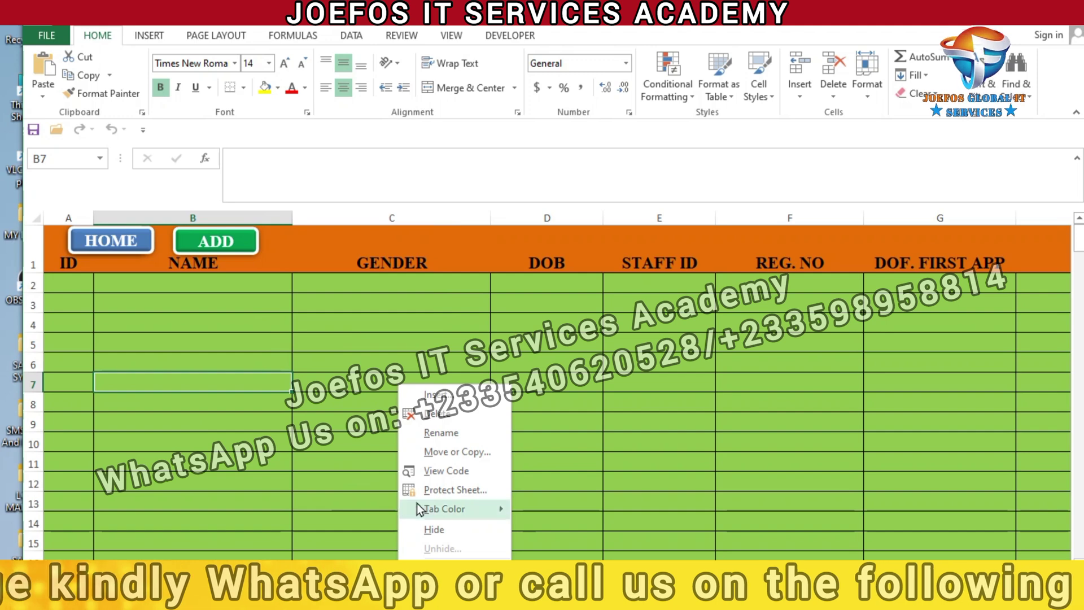
{"action": "left_click", "coordinate": [443, 490]}
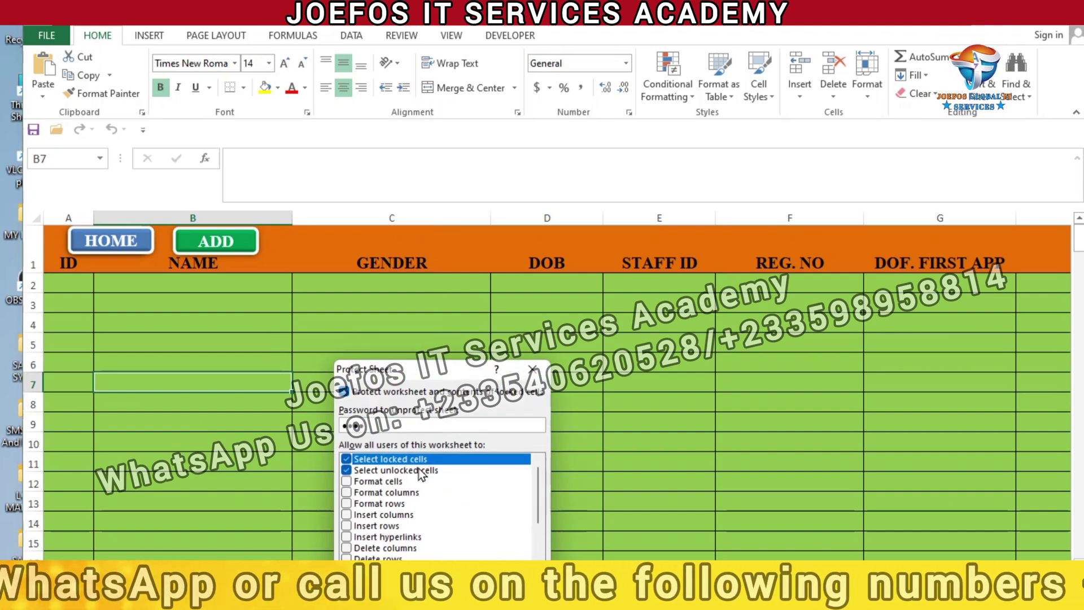
{"action": "key", "text": "Return"}
{"action": "key", "text": "Return"}
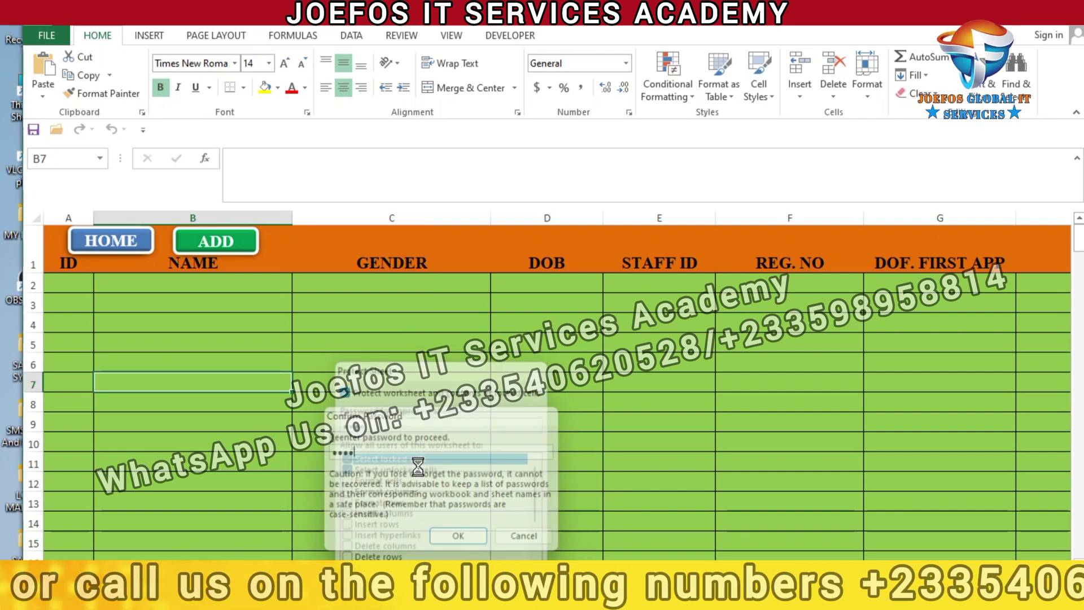
{"action": "key", "text": "ctrl+Page_Up"}
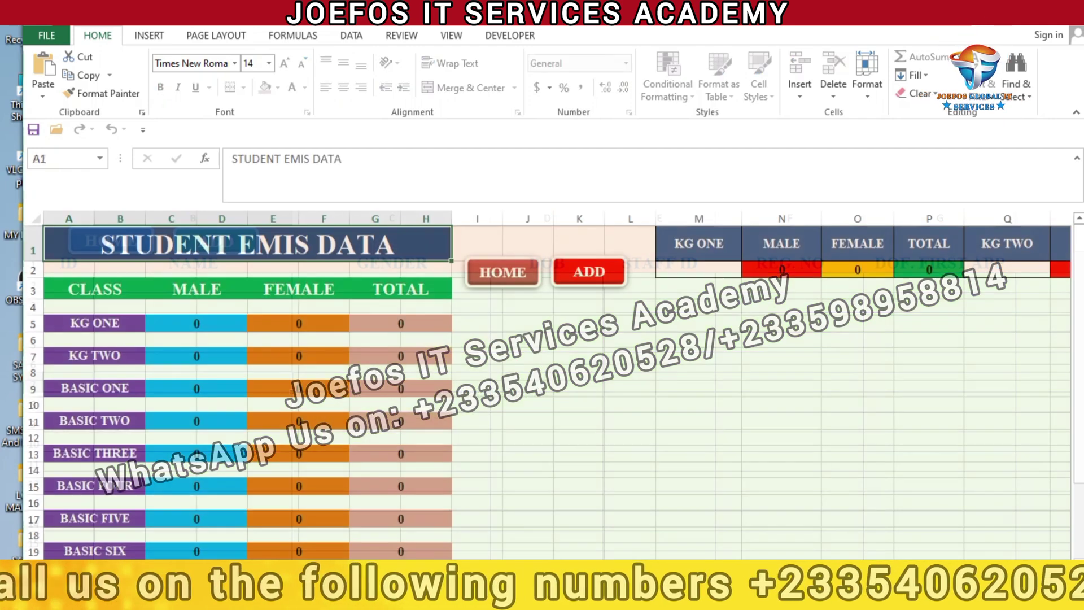
- Lock the STUDENT EMIS DATA sheet with a confirmed password and verify editing K12 is refused
{"action": "right_click", "coordinate": [508, 572]}
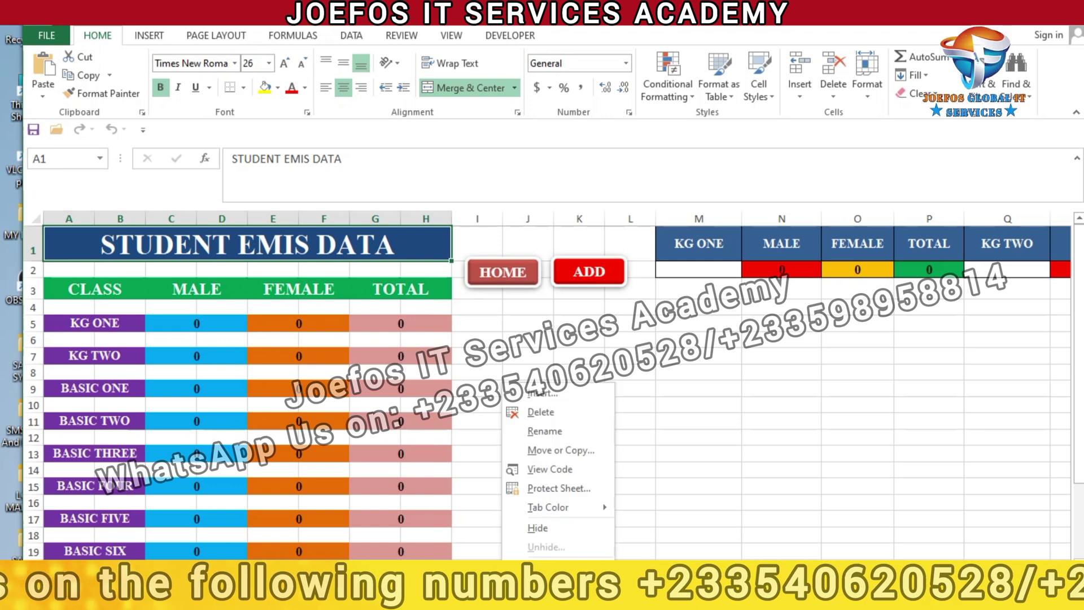
{"action": "left_click", "coordinate": [561, 489]}
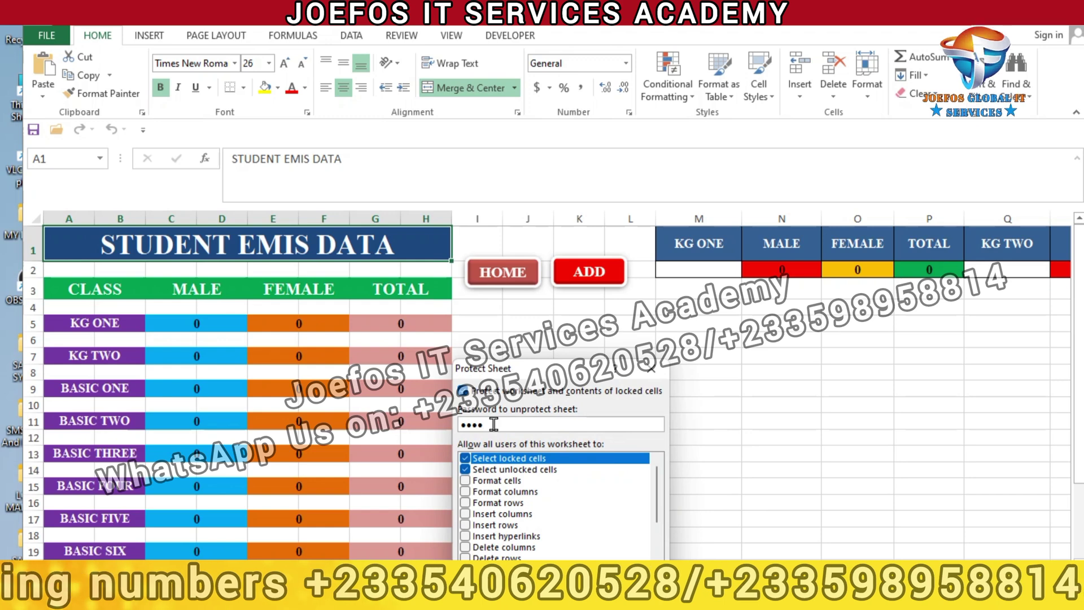
{"action": "key", "text": "Return"}
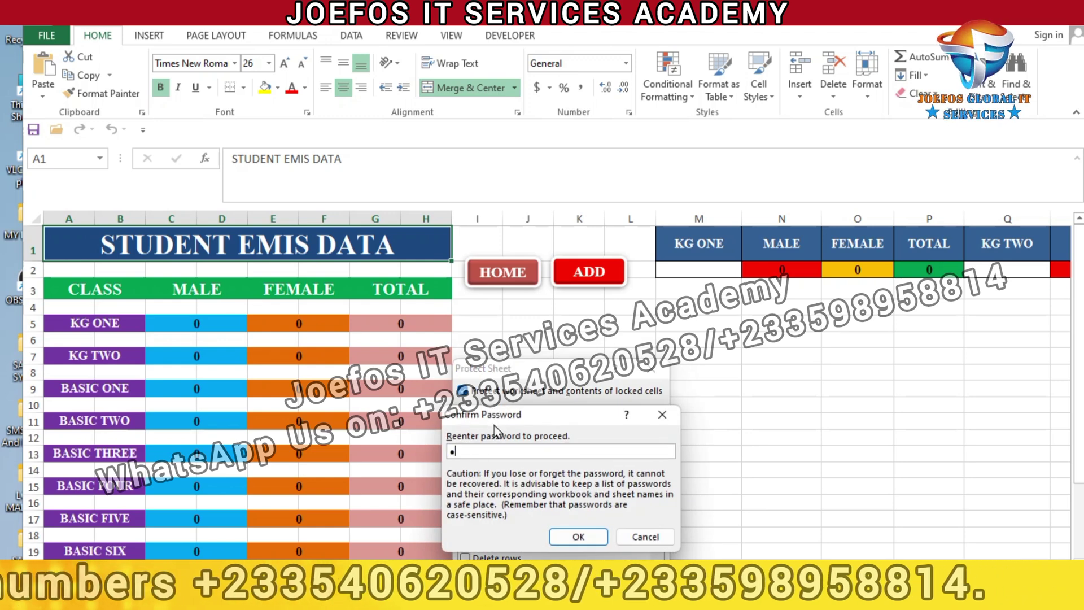
{"action": "key", "text": "Return"}
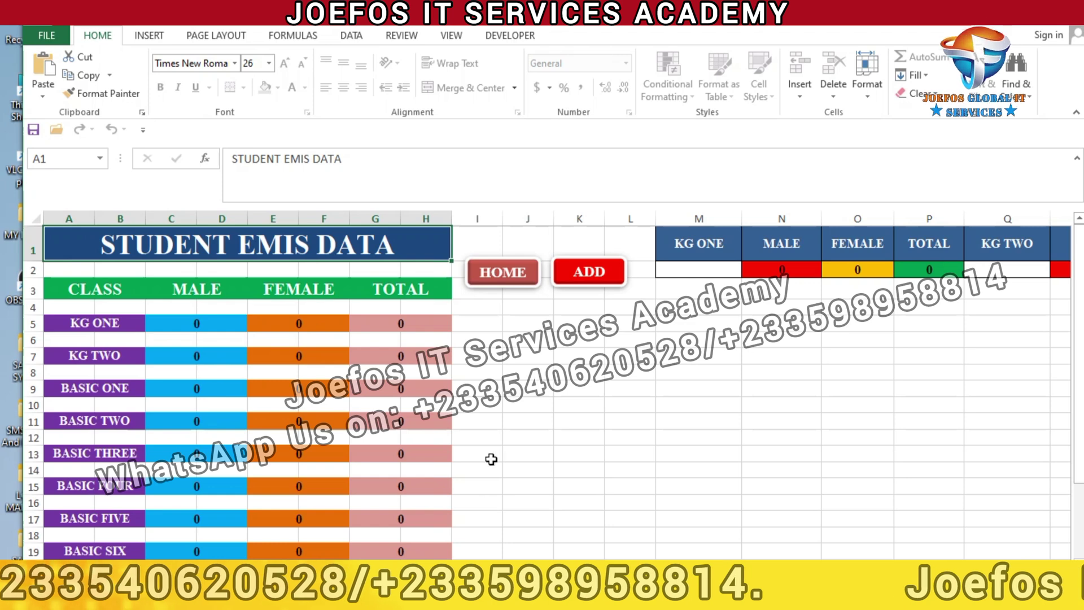
{"action": "double_click", "coordinate": [567, 437]}
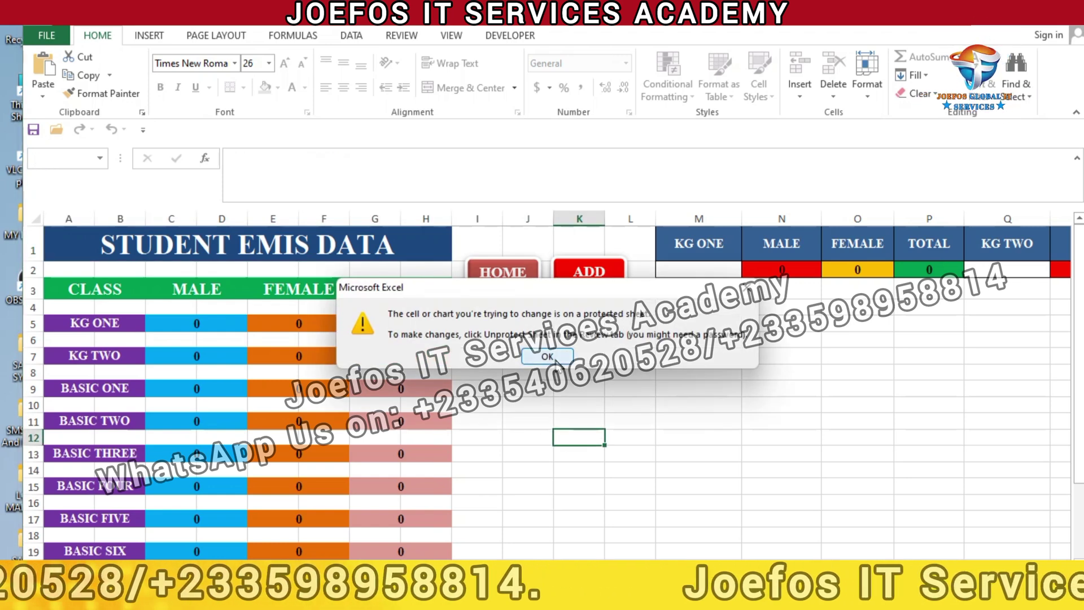
{"action": "left_click", "coordinate": [547, 356]}
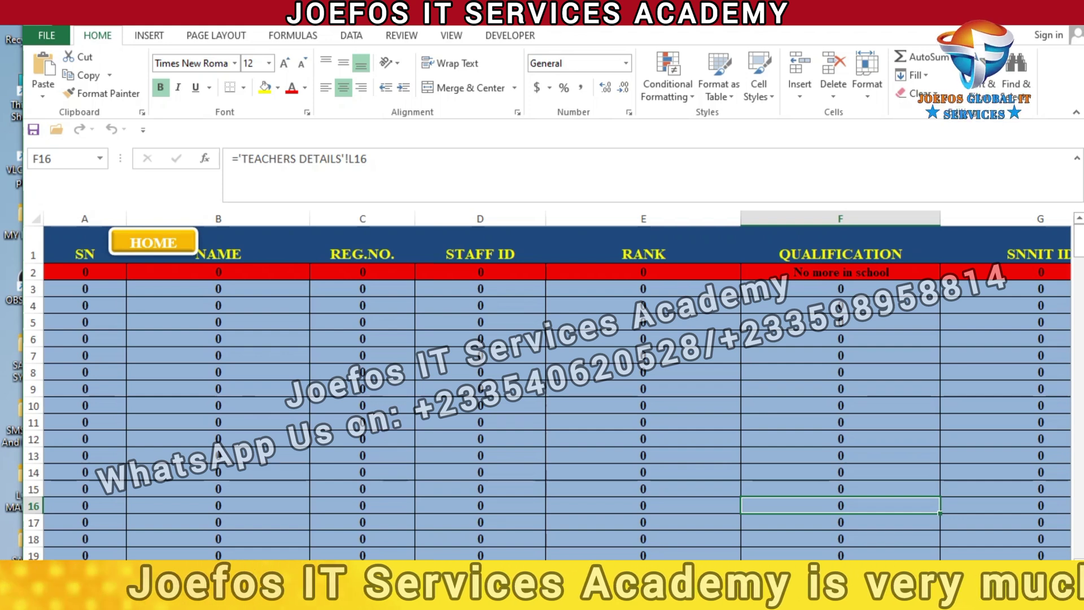
- Lock the staff list sheet (RANK, QUALIFICATION columns) with a password, then show the fees database sheet
{"action": "right_click", "coordinate": [395, 570]}
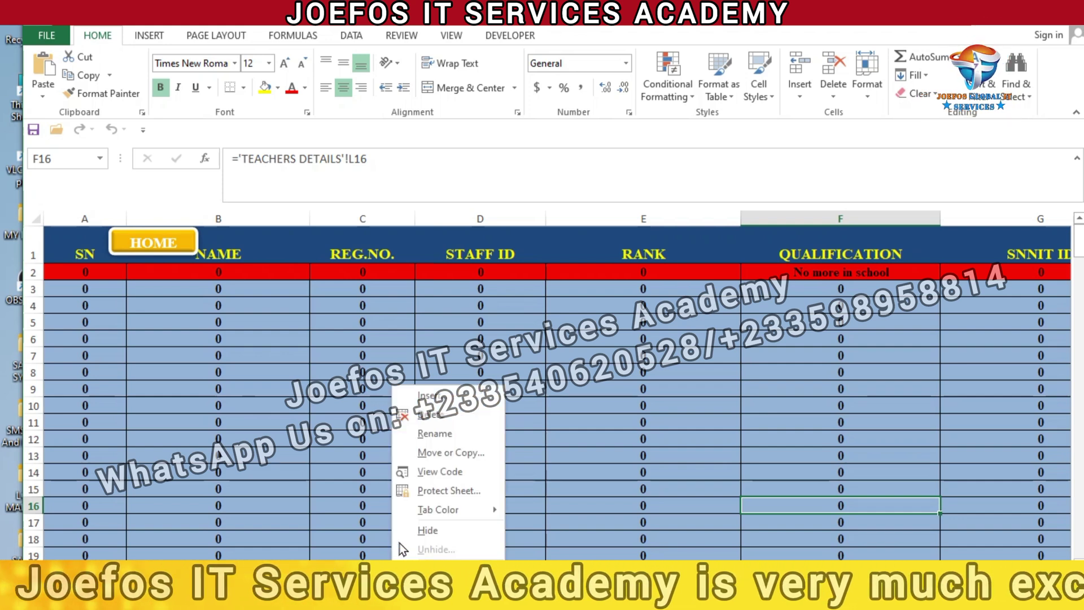
{"action": "left_click", "coordinate": [442, 490]}
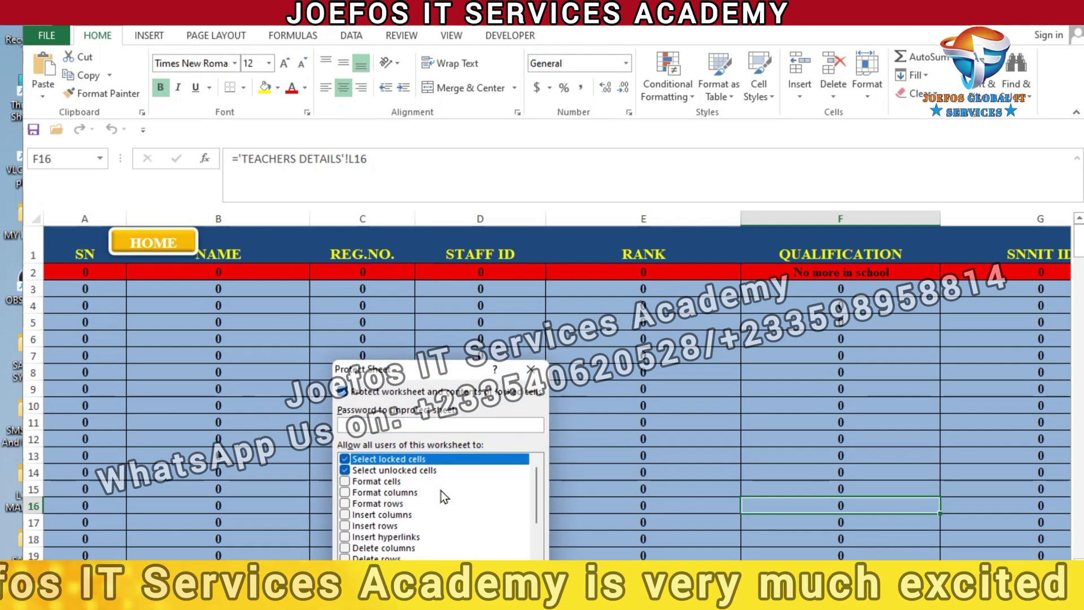
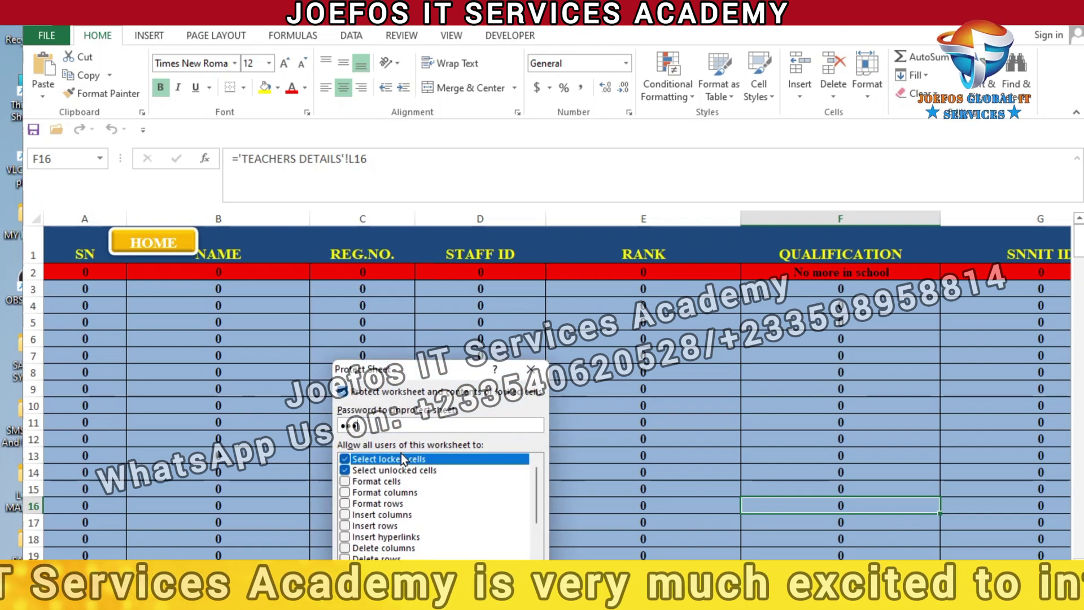
{"action": "key", "text": "Return"}
{"action": "key", "text": "Return"}
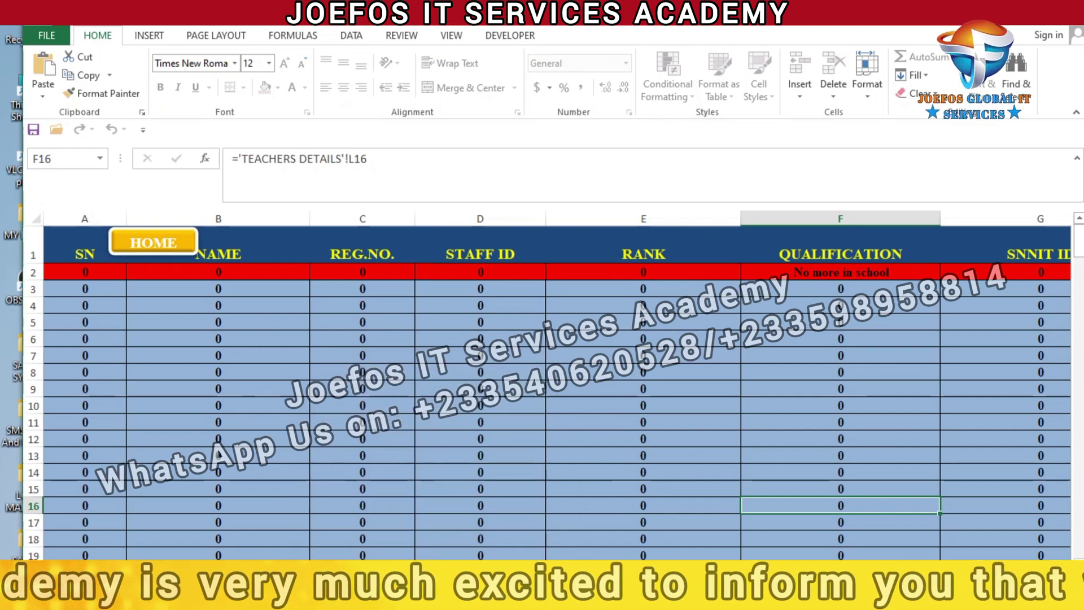
{"action": "key", "text": "ctrl+Page_Down"}
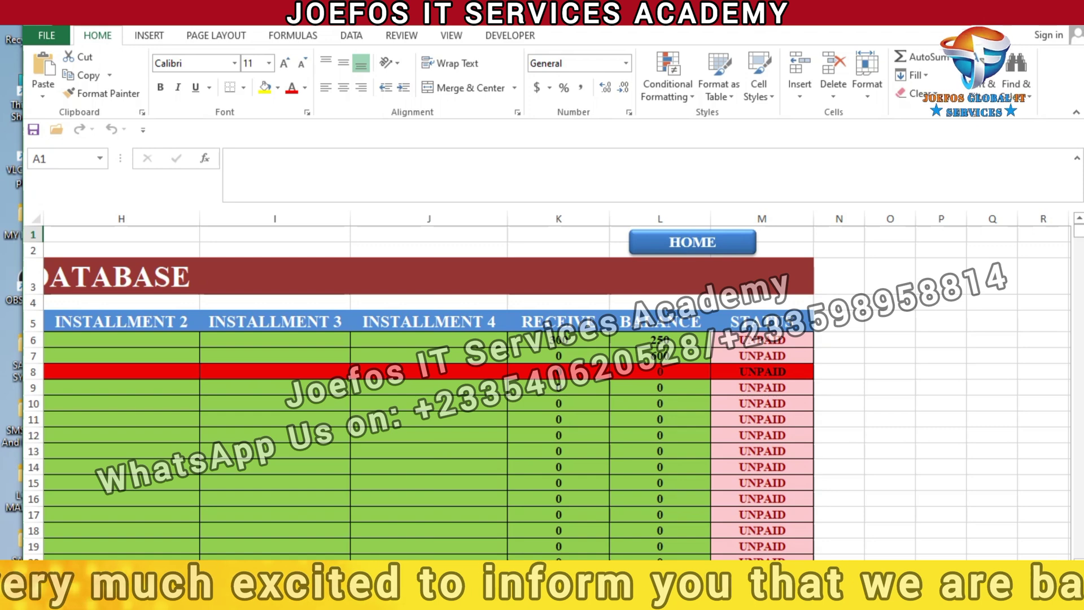
- Apply sheet protection with a password to the fees installment database sheet
{"action": "right_click", "coordinate": [450, 600]}
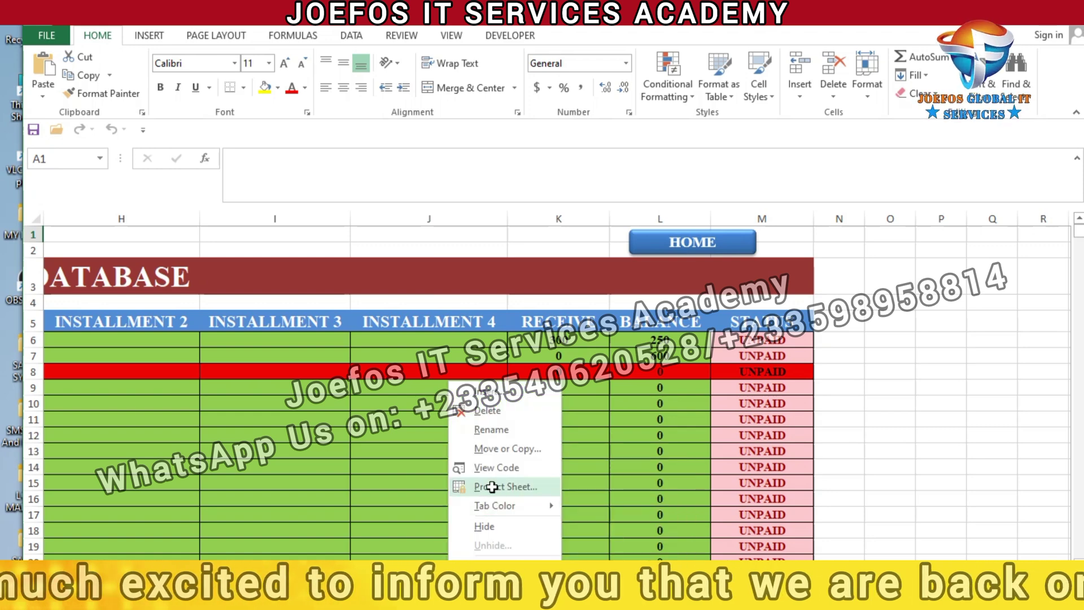
{"action": "left_click", "coordinate": [492, 486]}
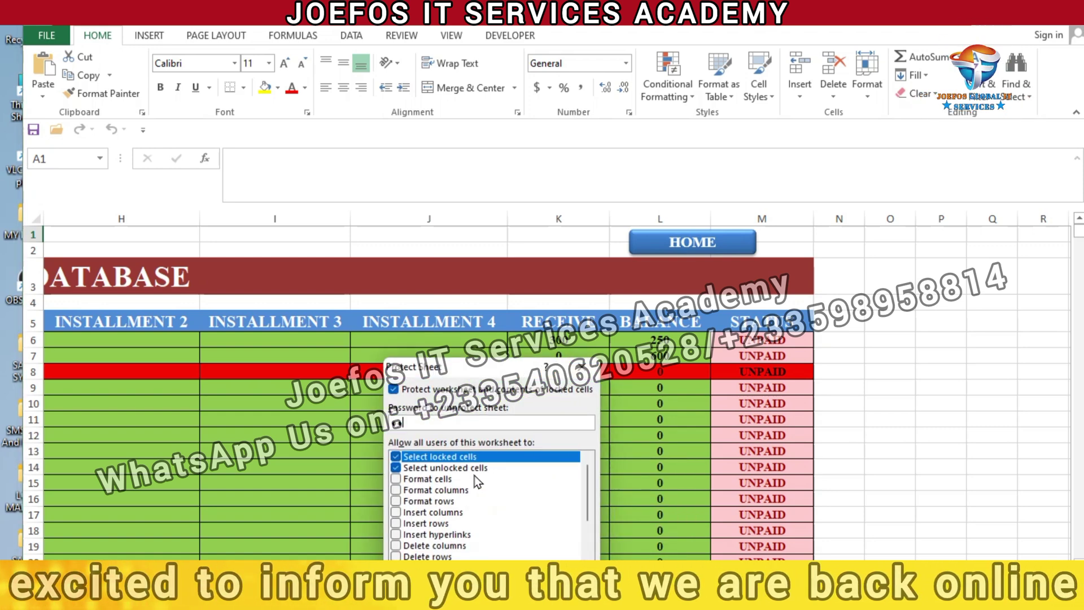
{"action": "key", "text": "Return"}
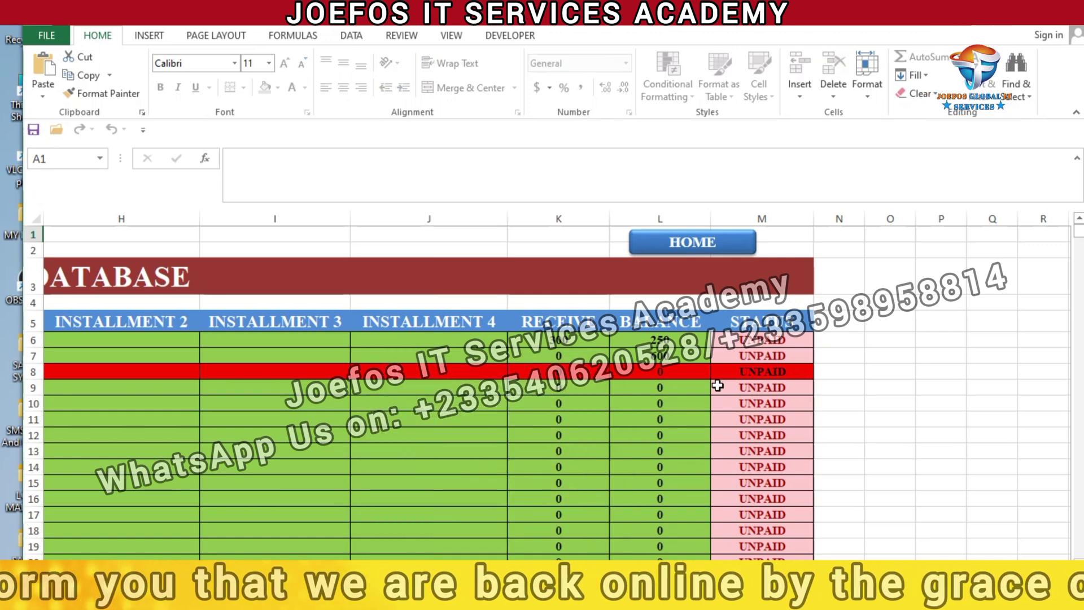
- Verify editing cell J10 is refused, then go to the Official Admission Receipt sheet
{"action": "double_click", "coordinate": [395, 416]}
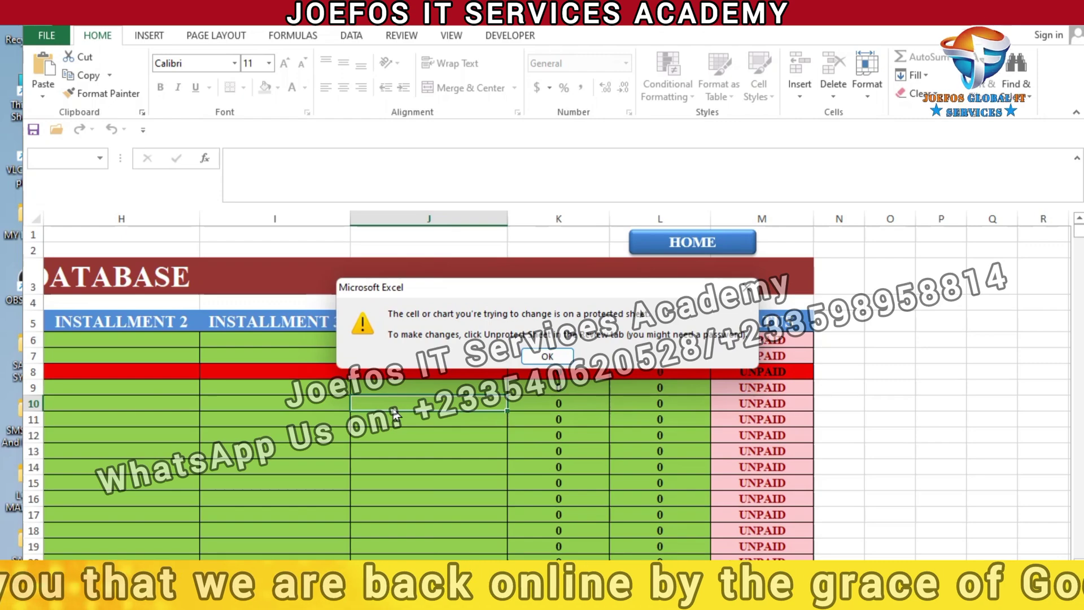
{"action": "left_click", "coordinate": [547, 355]}
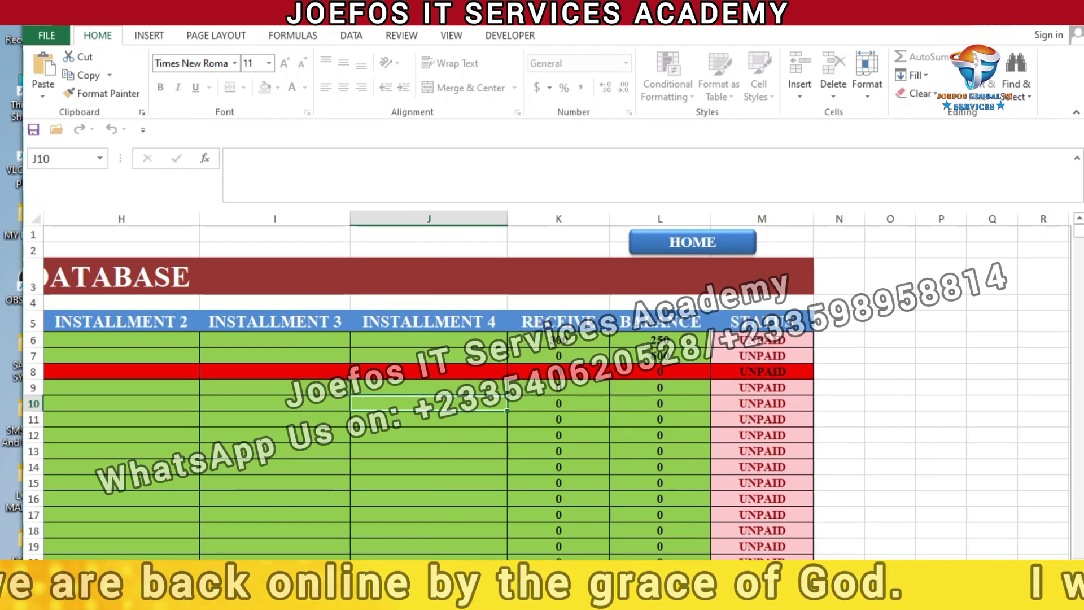
{"action": "key", "text": "ctrl+Page_Up"}
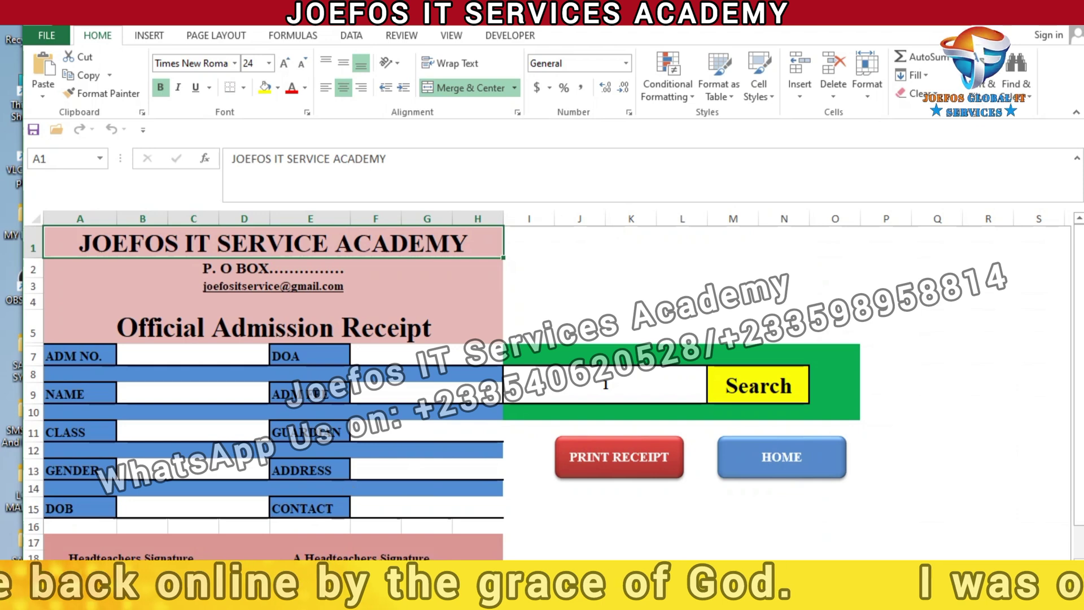
- Protect the Official Admission Receipt sheet, re-entering the password after a mismatch
{"action": "right_click", "coordinate": [440, 587]}
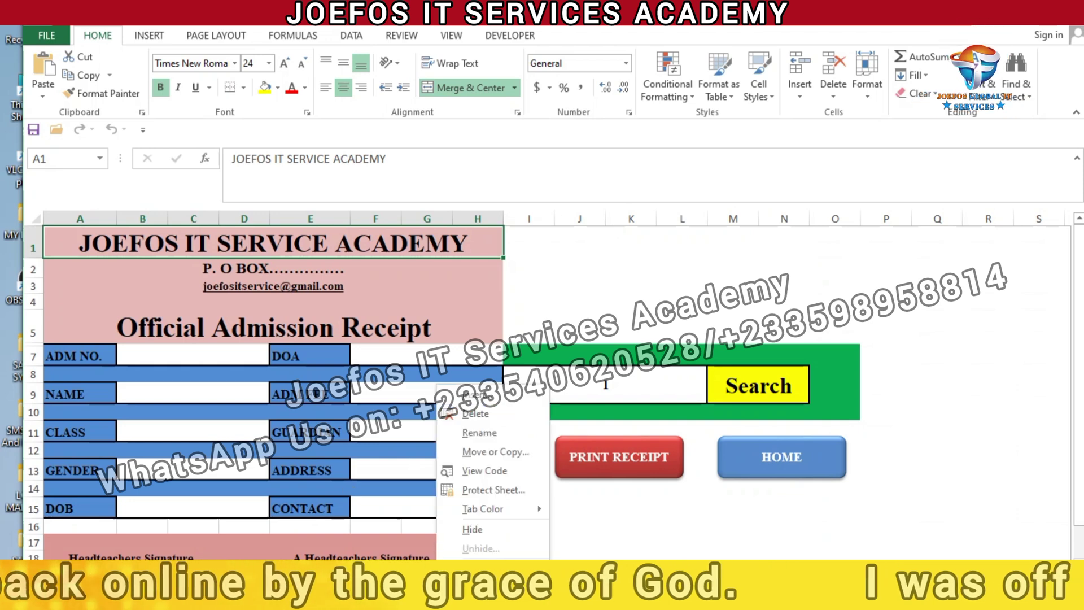
{"action": "left_click", "coordinate": [486, 490]}
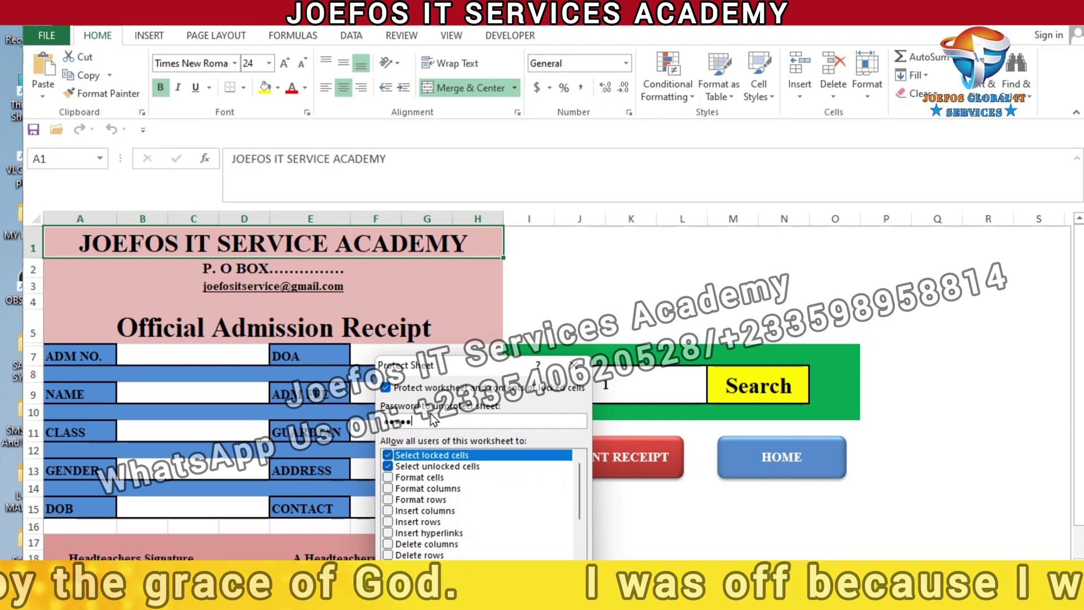
{"action": "key", "text": "Return"}
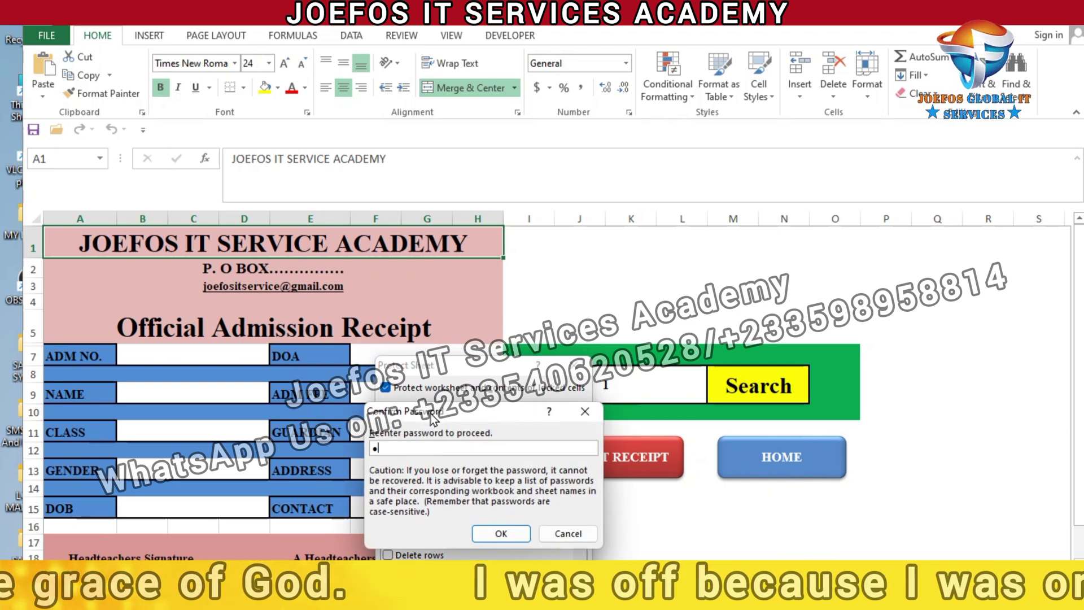
{"action": "key", "text": "Return"}
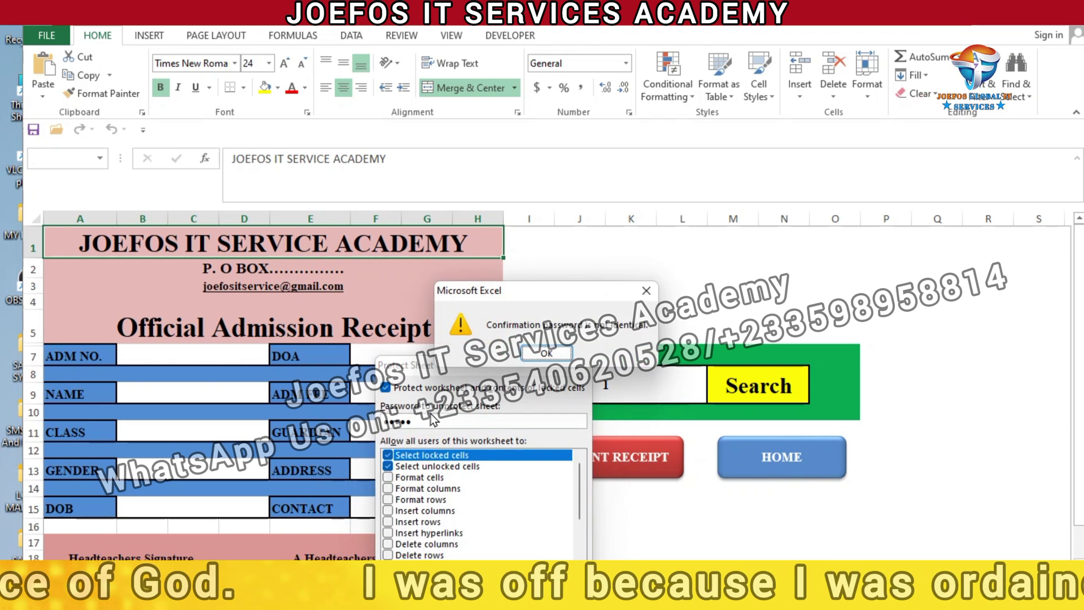
{"action": "left_click", "coordinate": [544, 354]}
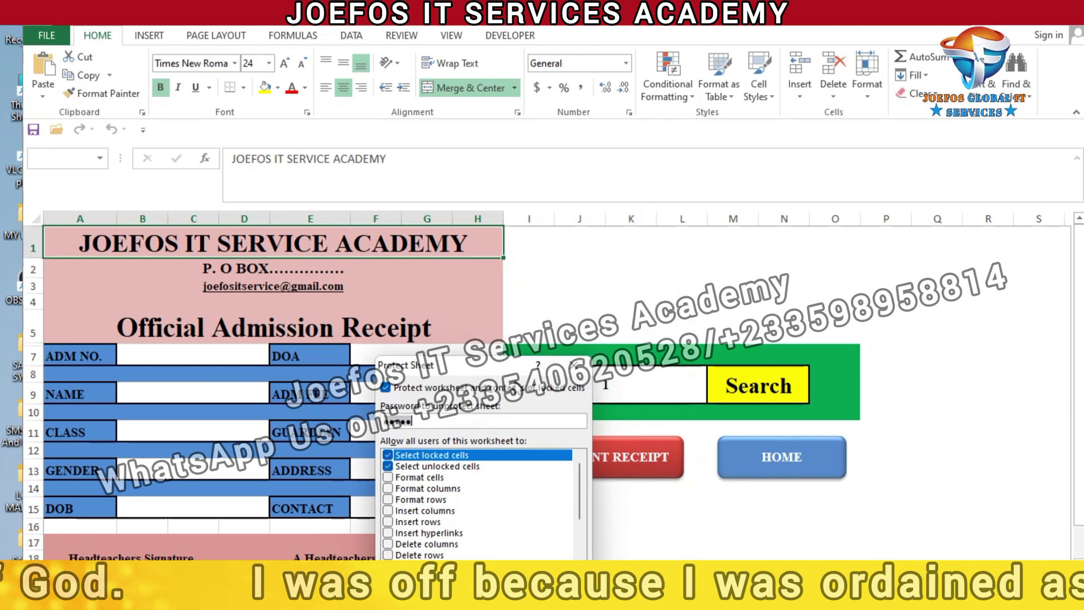
{"action": "key", "text": "BackSpace"}
{"action": "key", "text": "BackSpace"}
{"action": "key", "text": "BackSpace"}
{"action": "key", "text": "BackSpace"}
{"action": "key", "text": "BackSpace"}
{"action": "key", "text": "BackSpace"}
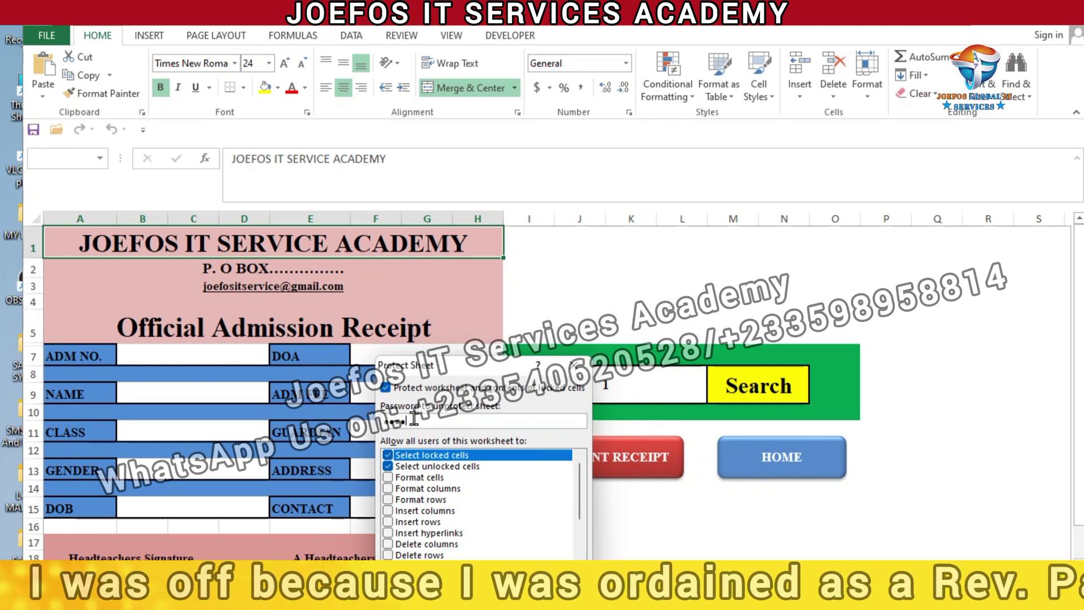
{"action": "key", "text": "Return"}
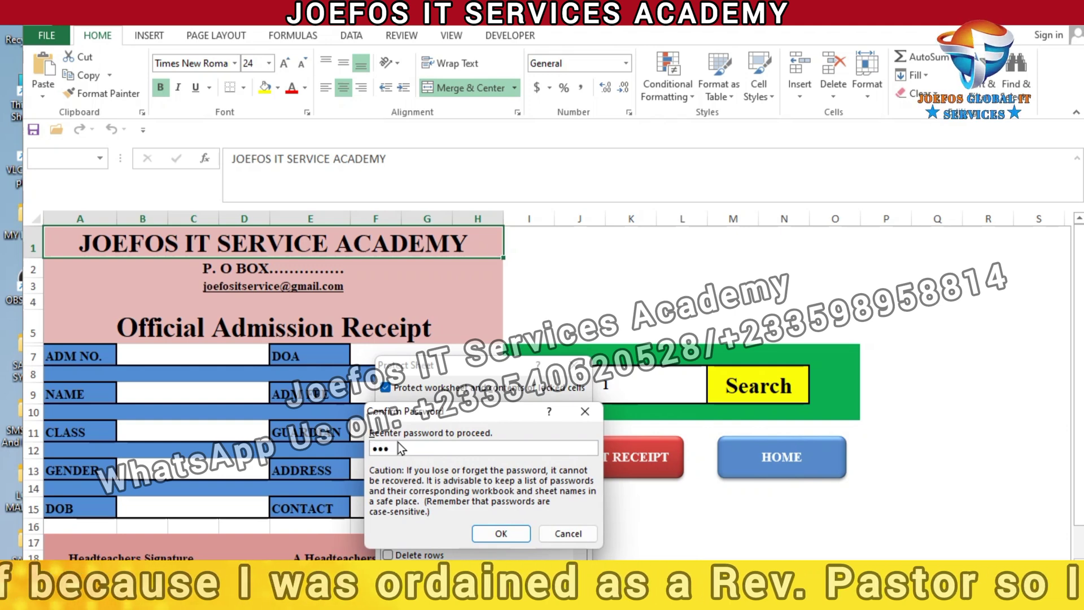
{"action": "key", "text": "Return"}
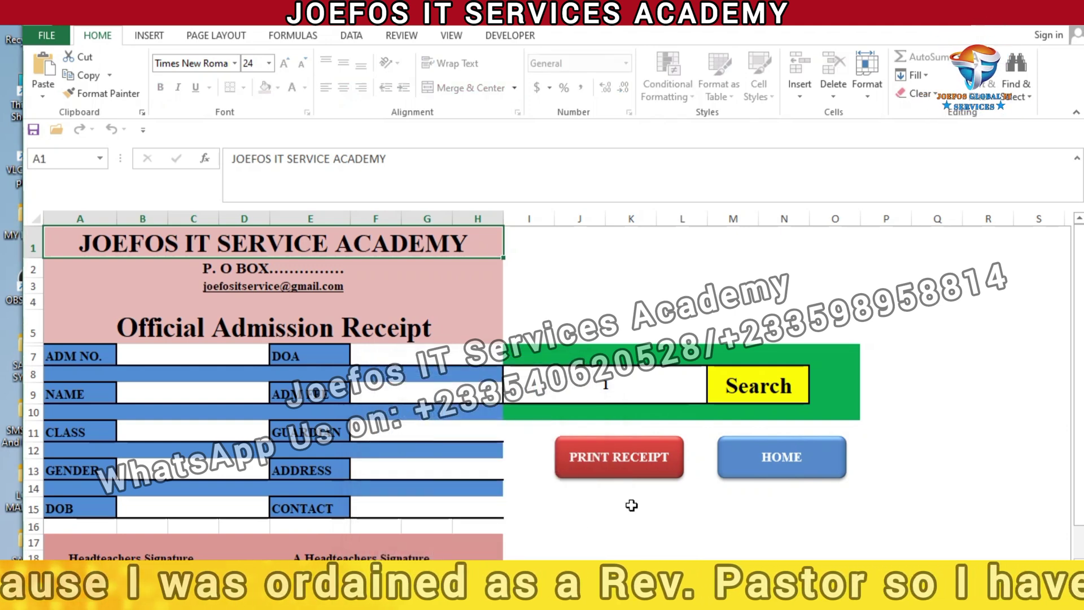
- Verify editing cell F10 is blocked, then go to the Official Payment Receipt sheet
{"action": "double_click", "coordinate": [393, 412]}
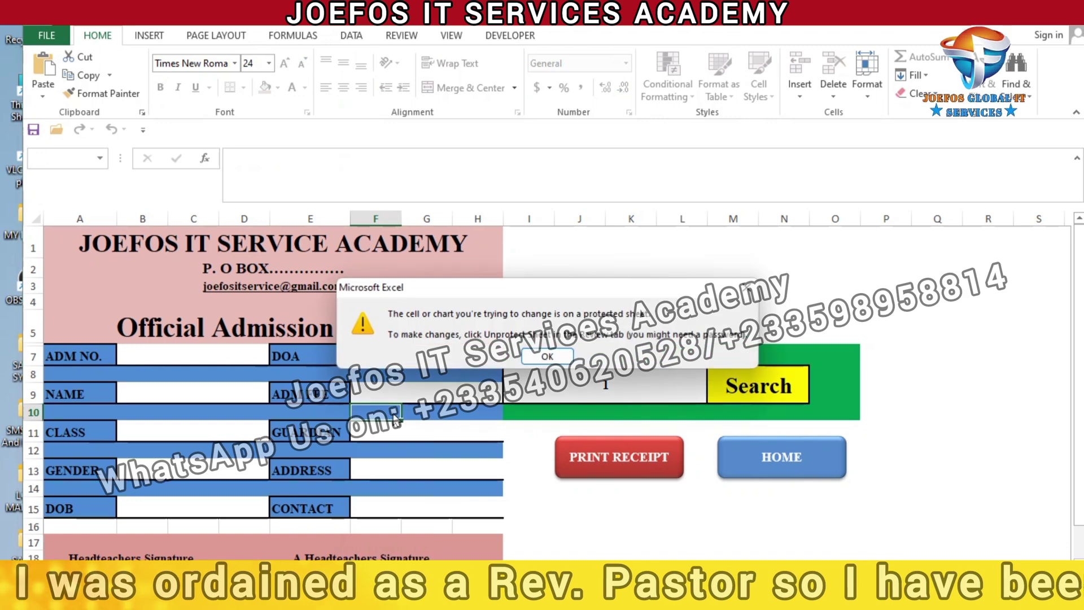
{"action": "left_click", "coordinate": [543, 356]}
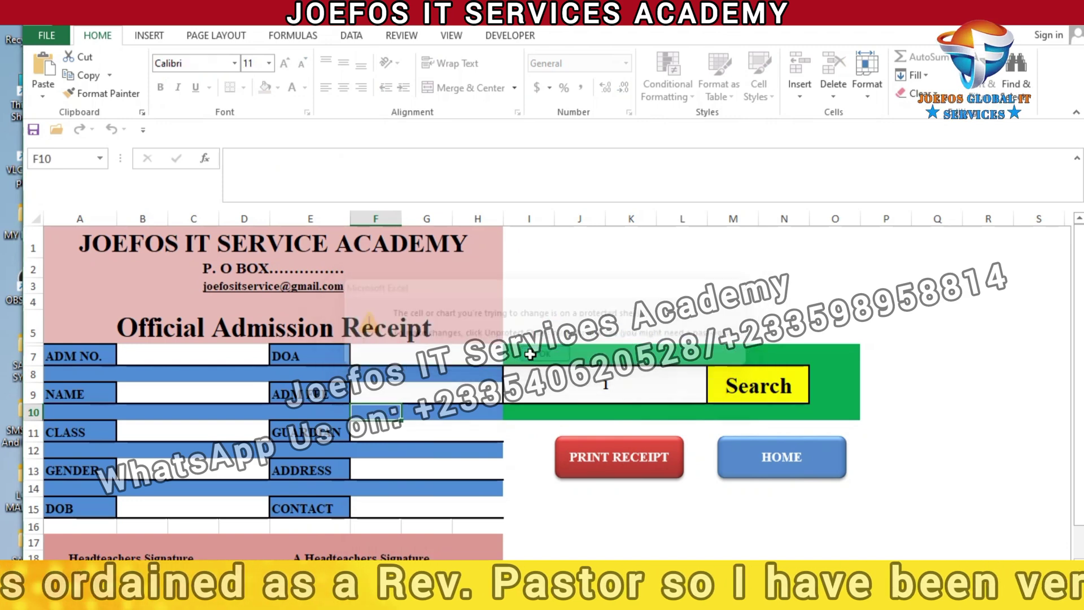
{"action": "key", "text": "ctrl+Page_Down"}
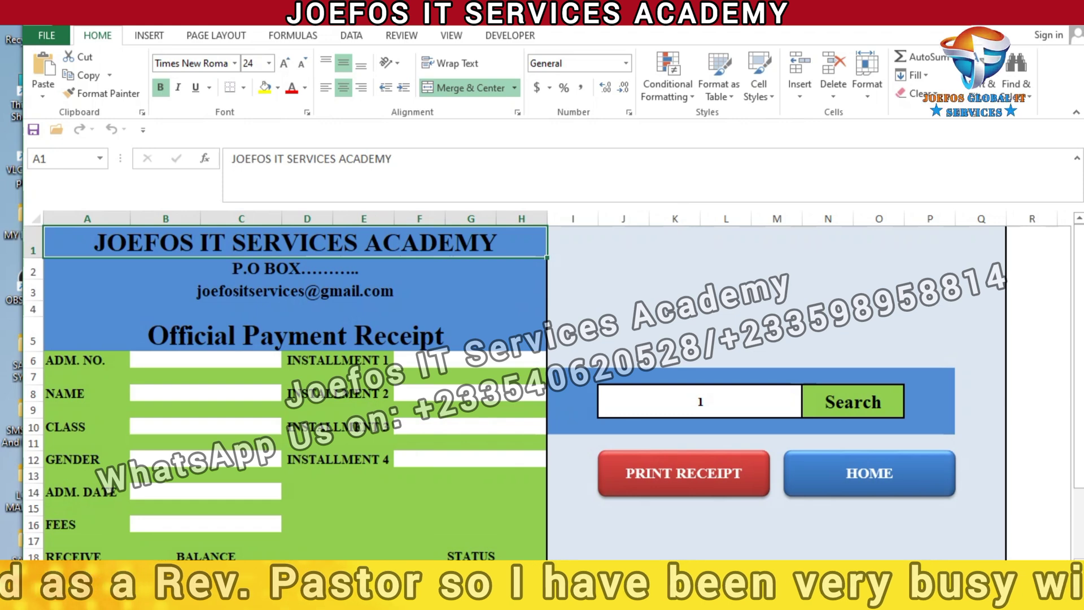
- Lock the Official Payment Receipt sheet with a password entered and confirmed
{"action": "right_click", "coordinate": [527, 586]}
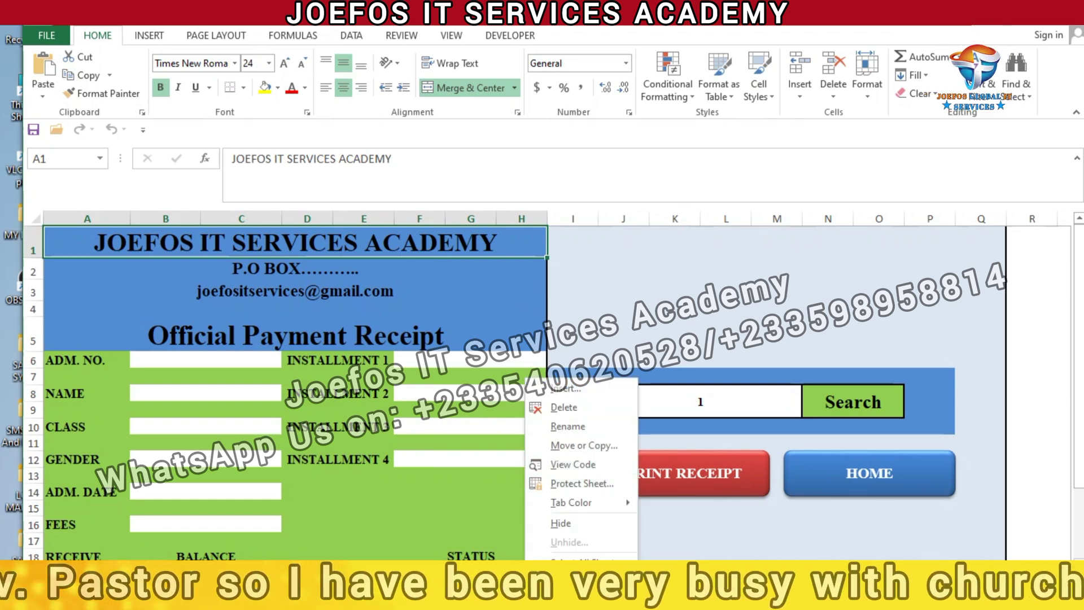
{"action": "left_click", "coordinate": [578, 485]}
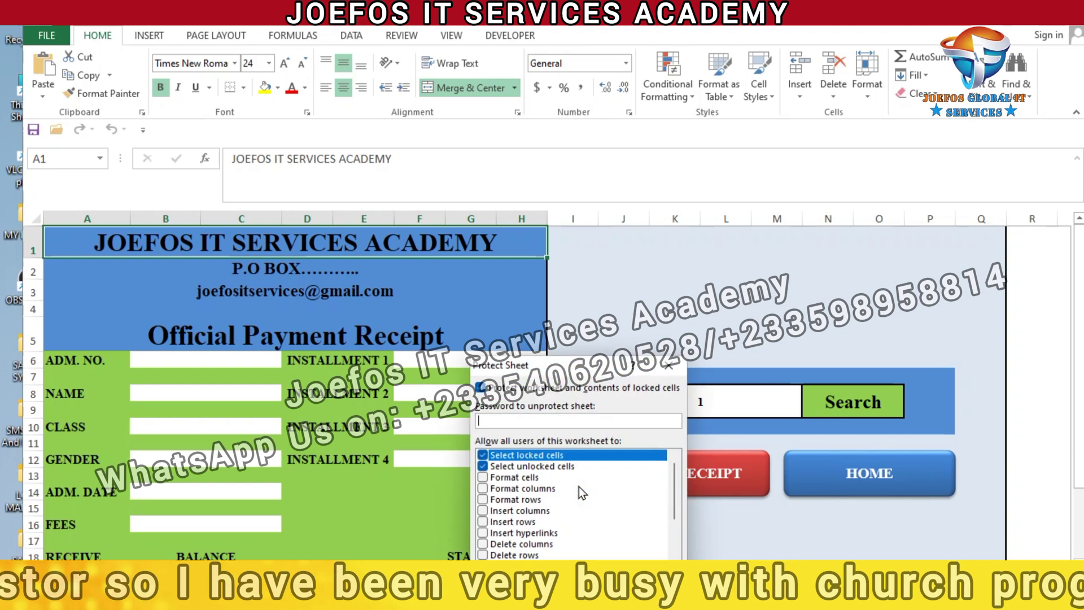
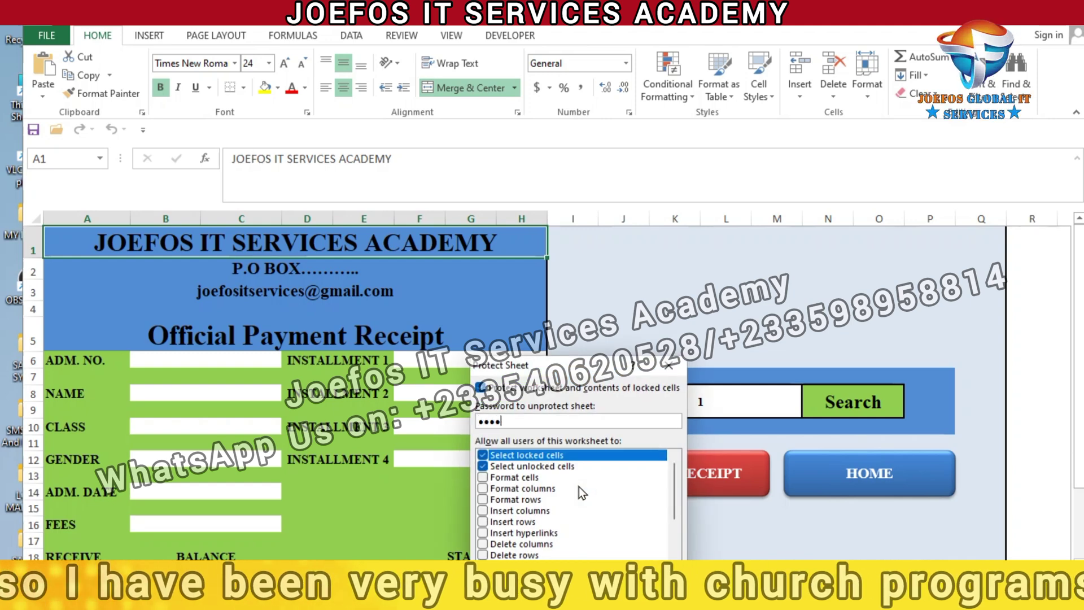
{"action": "key", "text": "Return"}
{"action": "type", "text": "1"}
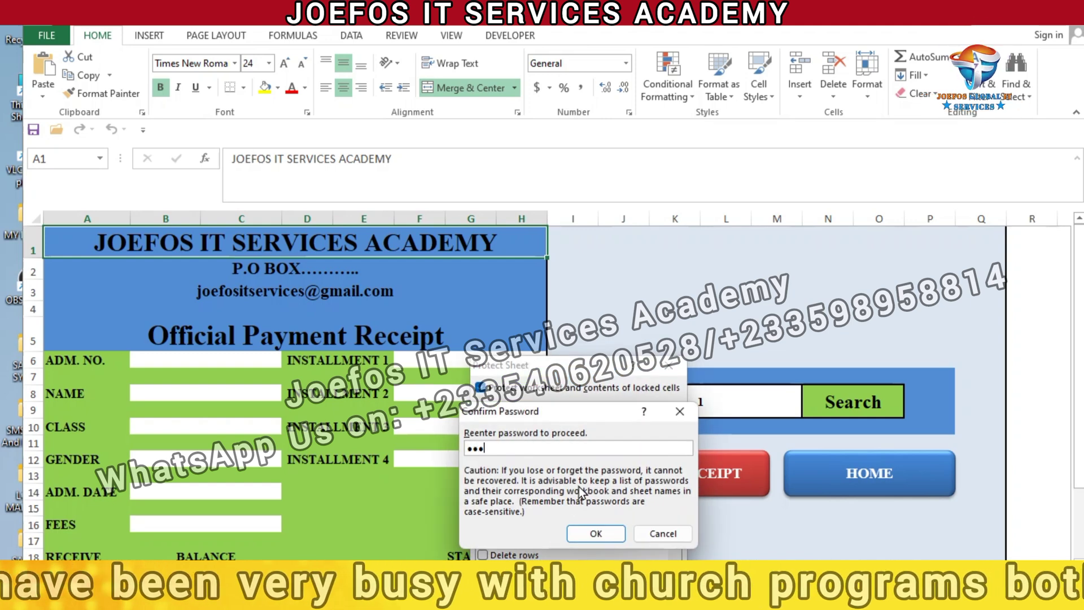
{"action": "key", "text": "Return"}
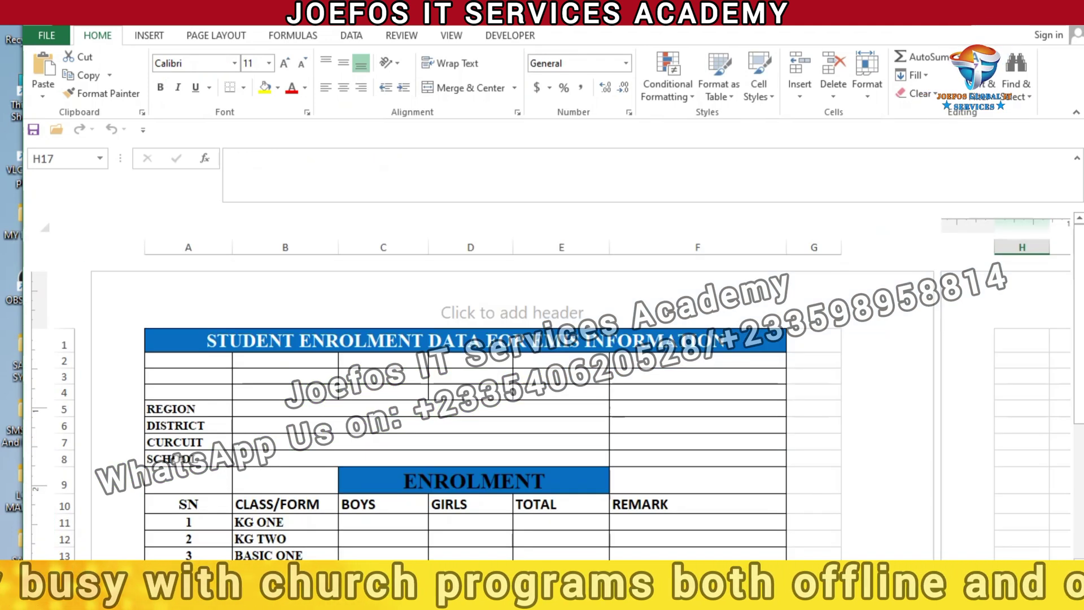
- Lock the Student Enrolment Data for EMIS Information sheet with a confirmed password, then show the Staff List sheet
{"action": "right_click", "coordinate": [491, 581]}
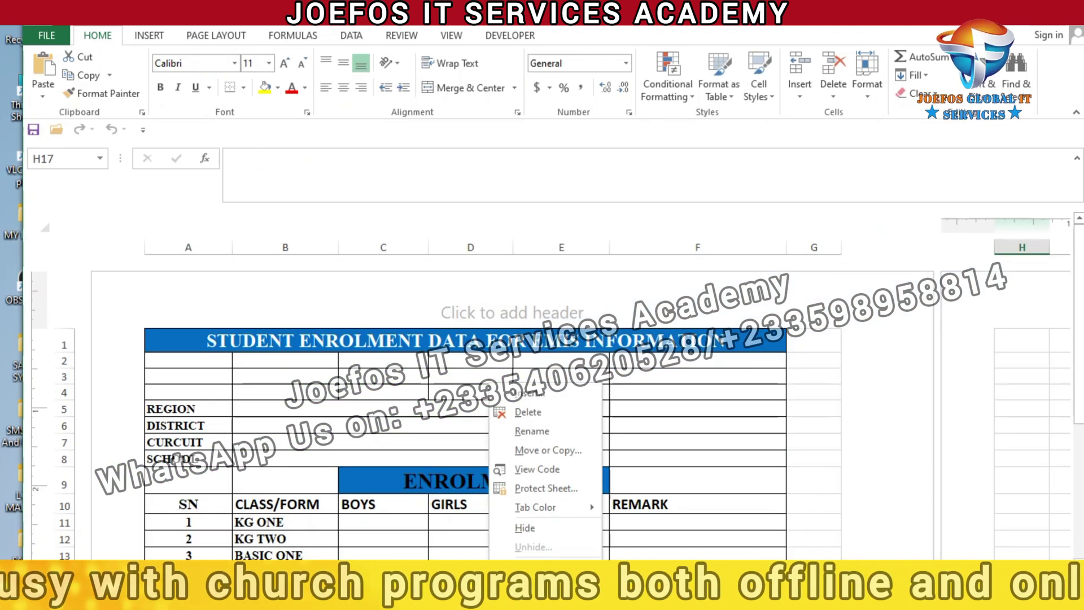
{"action": "left_click", "coordinate": [545, 489]}
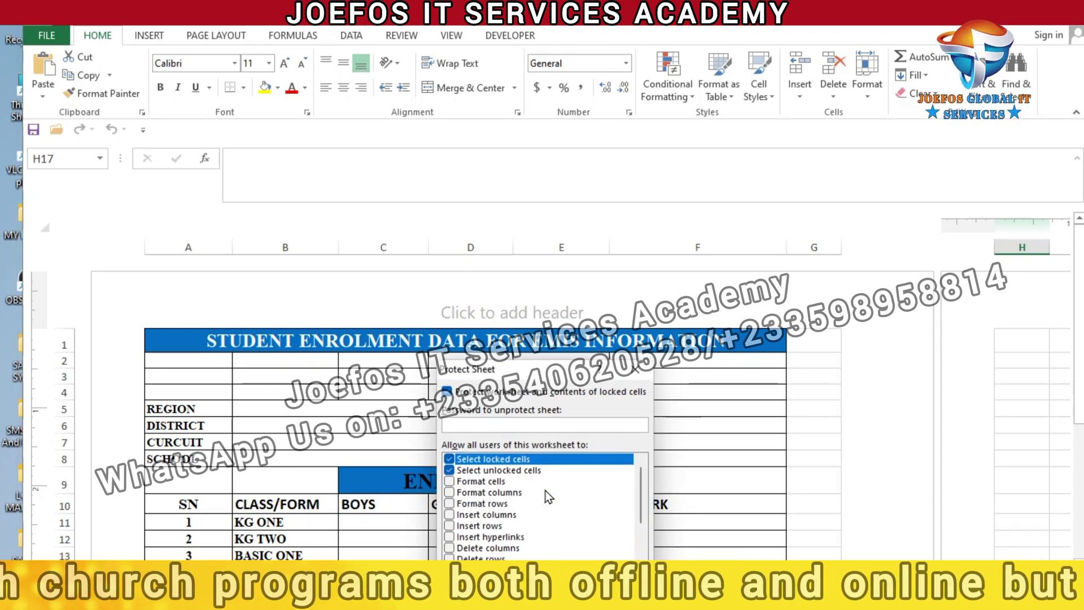
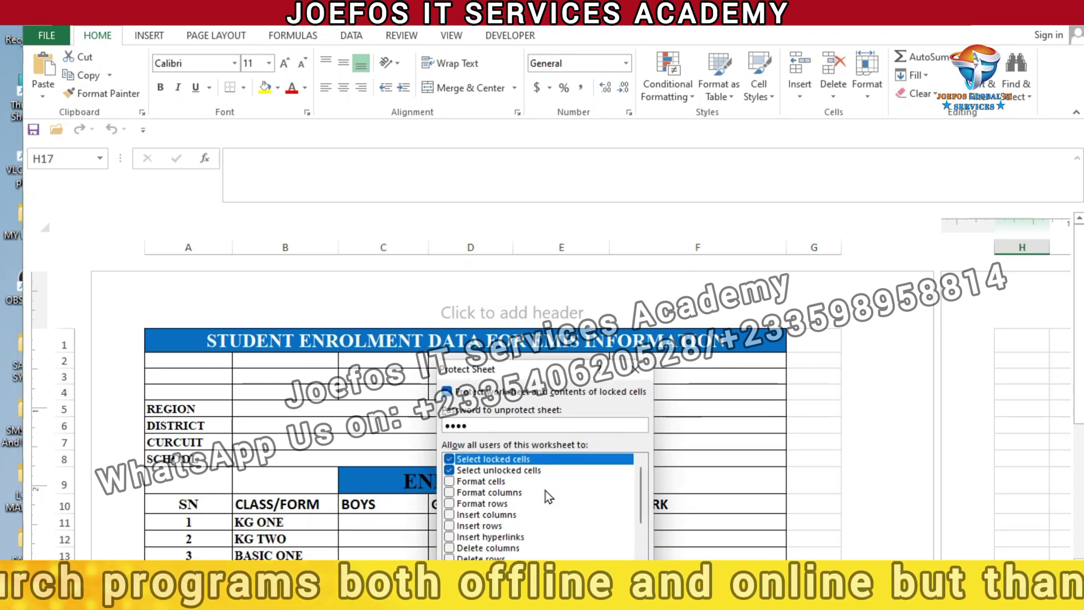
{"action": "key", "text": "Return"}
{"action": "key", "text": "Return"}
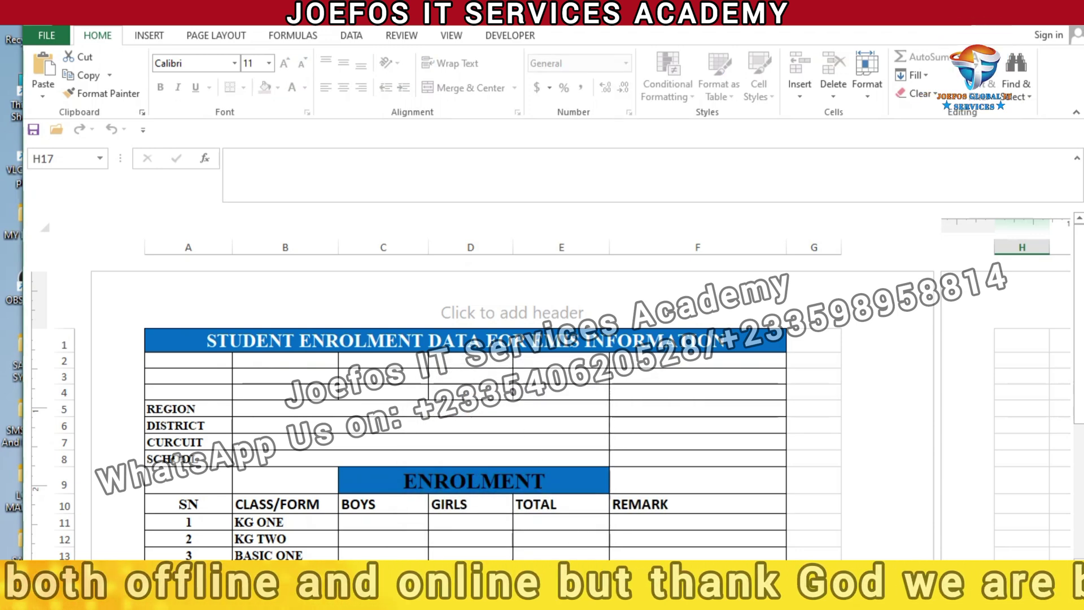
{"action": "key", "text": "ctrl+Page_Down"}
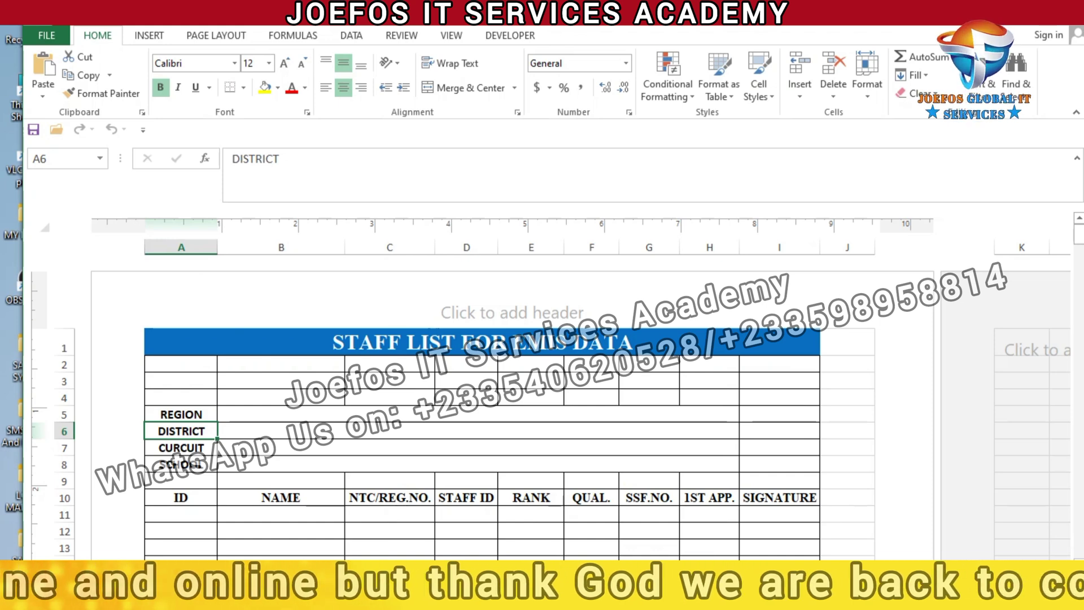
- Lock the Staff List for EMIS Data sheet with a confirmed password
{"action": "right_click", "coordinate": [469, 567]}
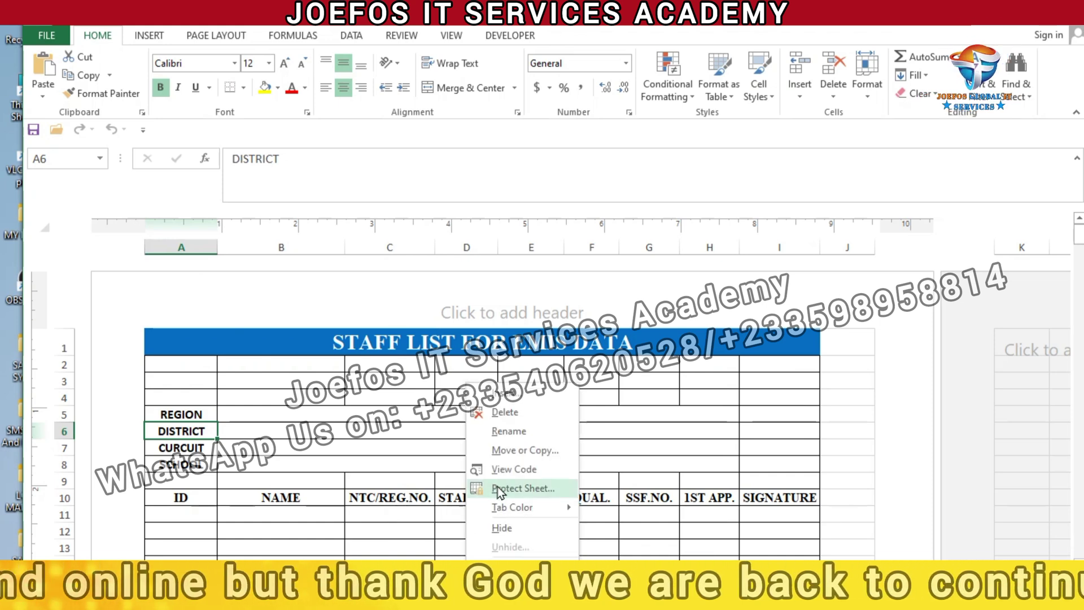
{"action": "left_click", "coordinate": [517, 487]}
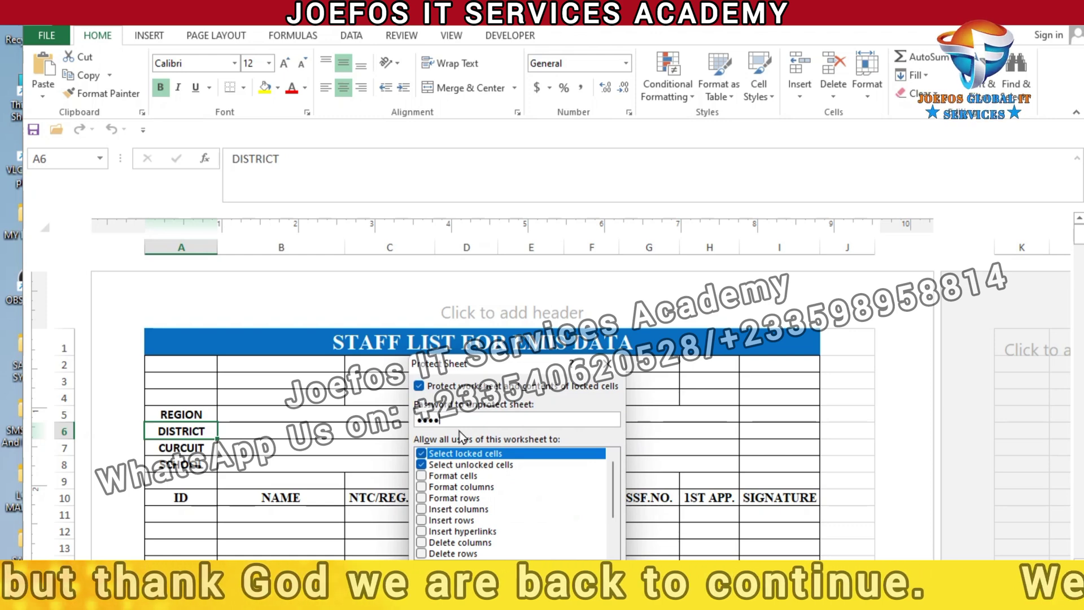
{"action": "key", "text": "Return"}
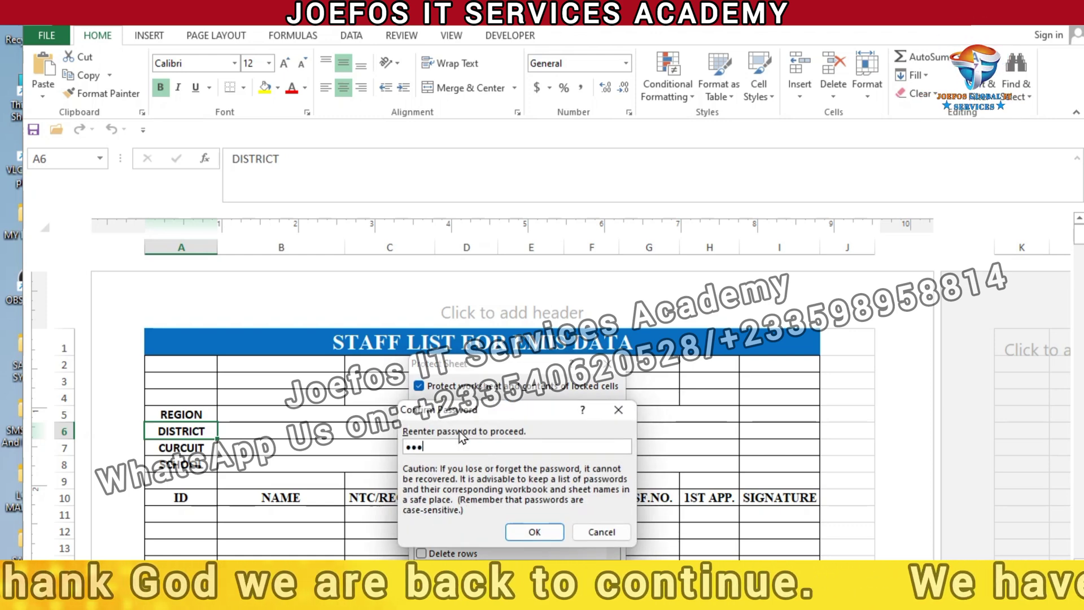
{"action": "key", "text": "Return"}
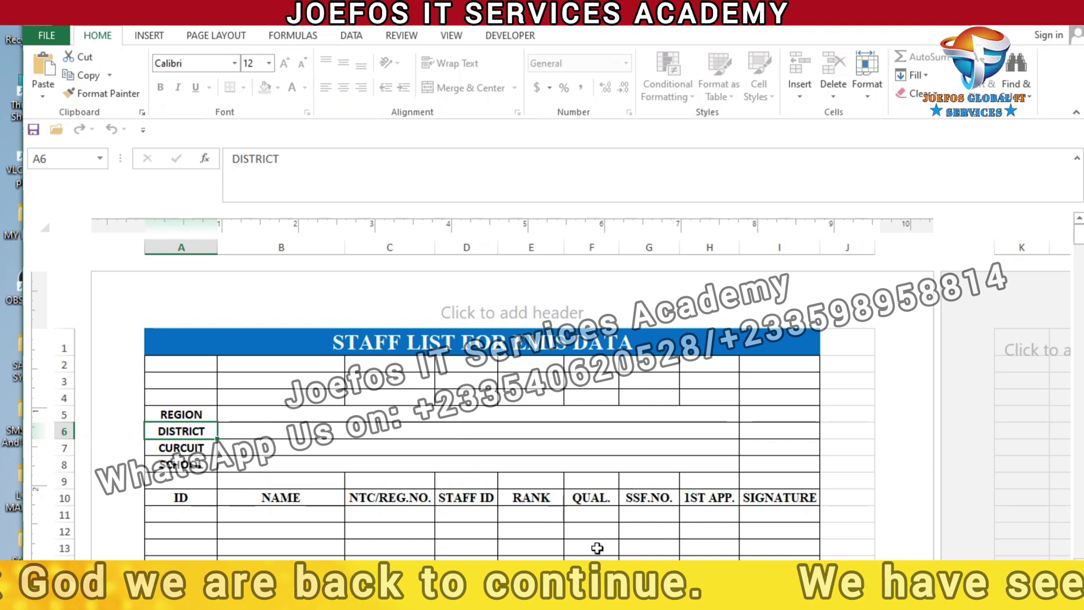
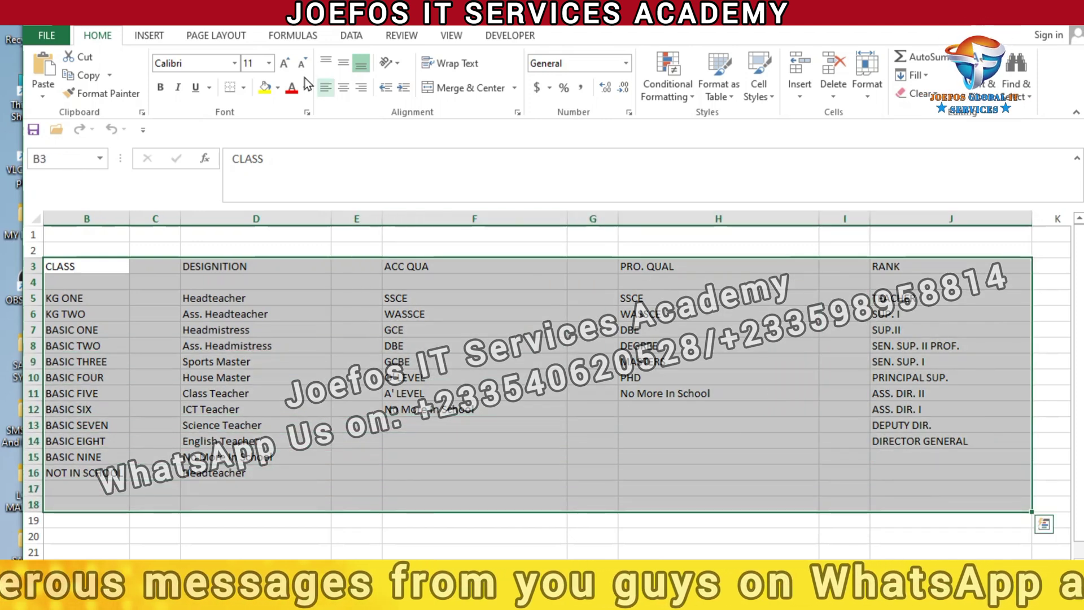
- Fill the B3:J18 staff table with light blue, then select the header row
{"action": "left_click", "coordinate": [278, 88]}
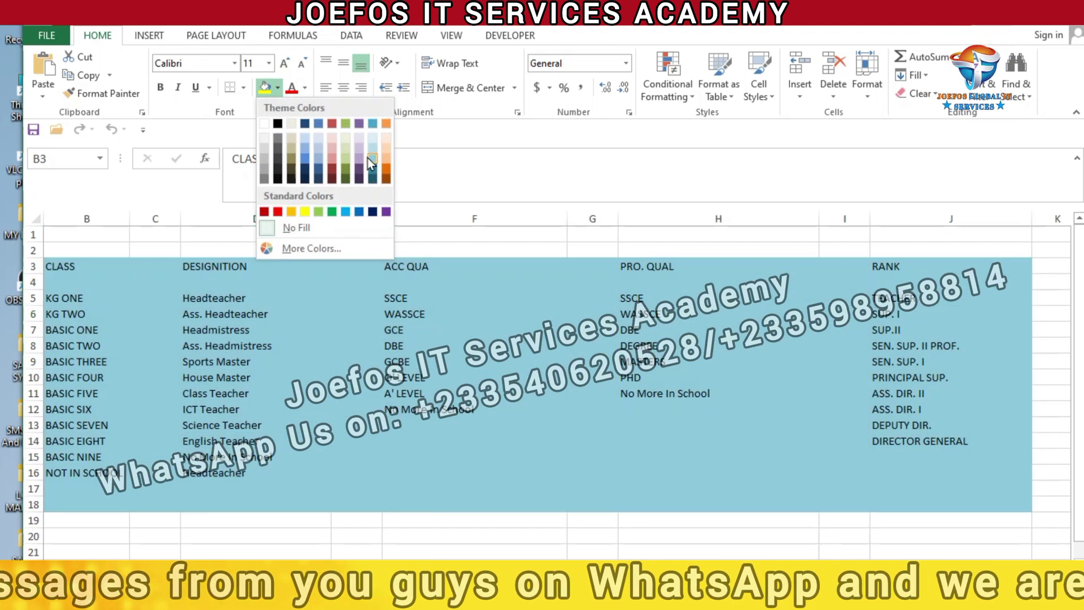
{"action": "left_click", "coordinate": [371, 157]}
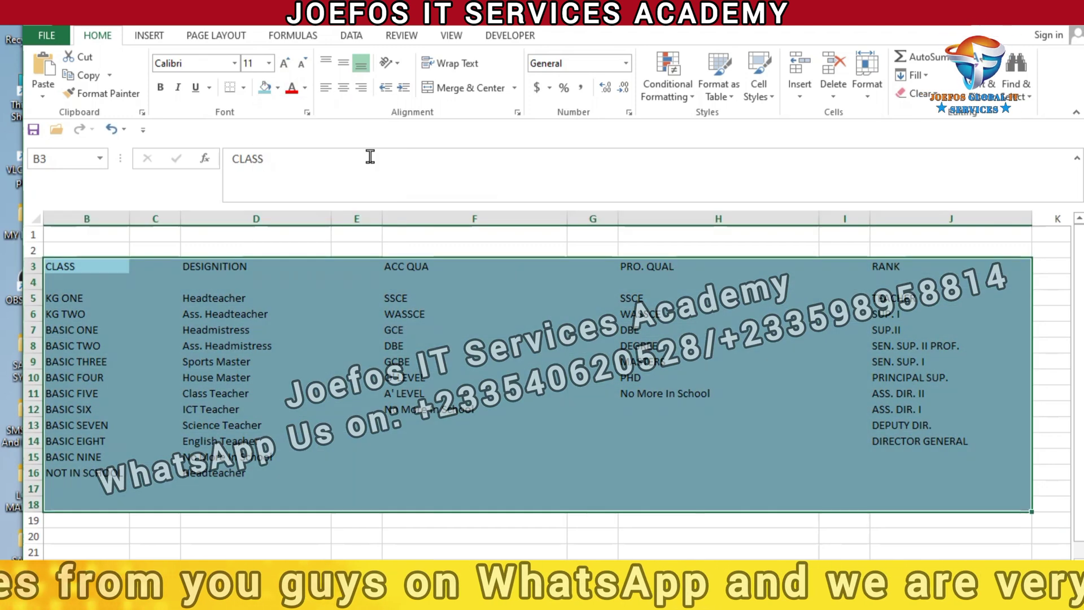
{"action": "left_click", "coordinate": [520, 350]}
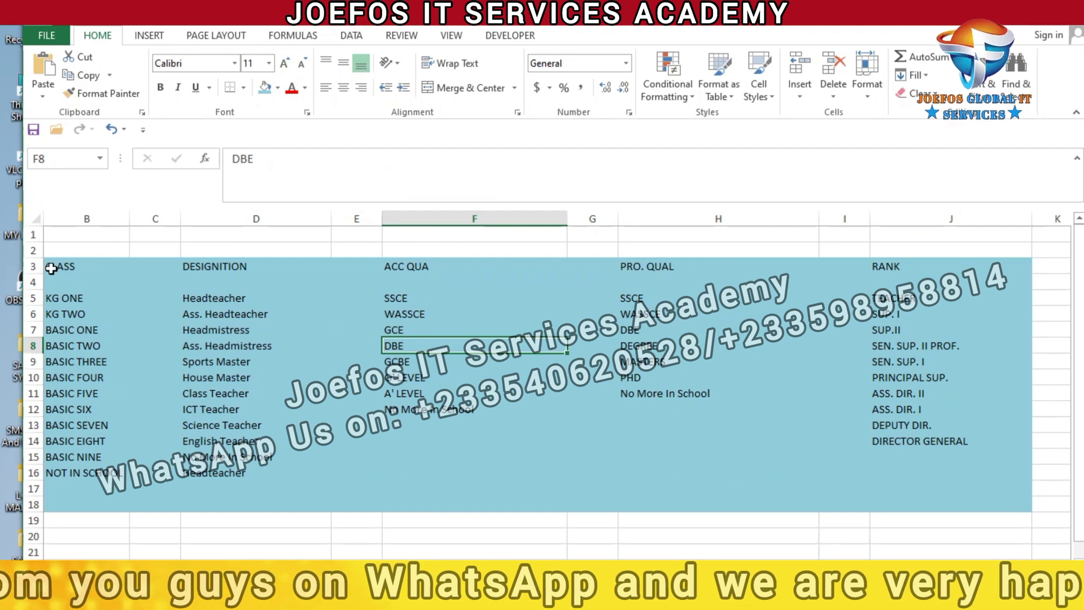
{"action": "left_click_drag", "start_coordinate": [54, 268], "coordinate": [928, 267]}
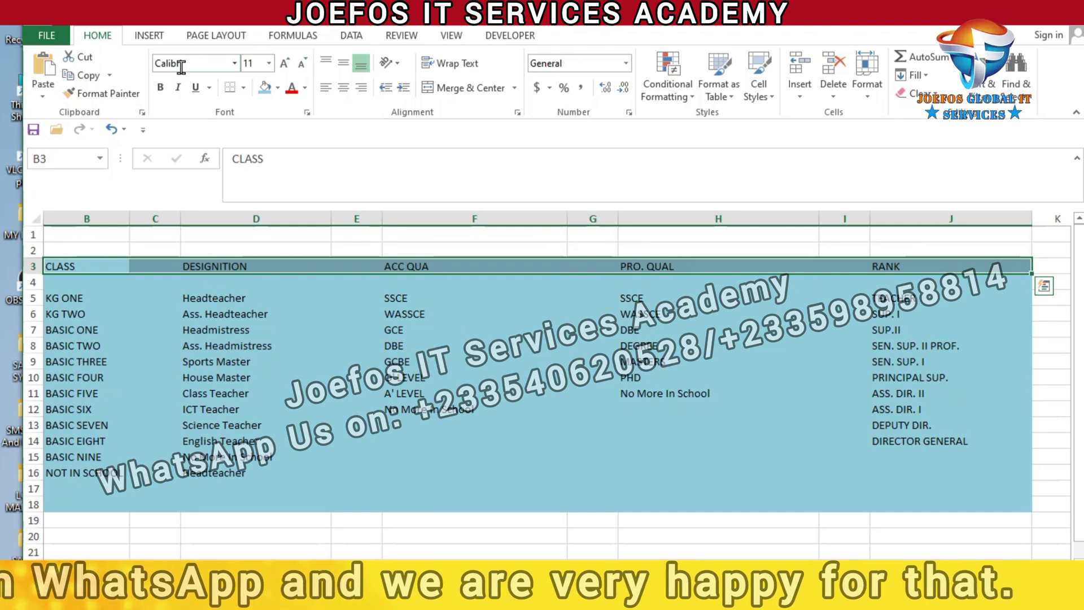
- Make the row 3 headers bold Times New Roman at size 12, vertically centred
{"action": "type", "text": "Times New Roma"}
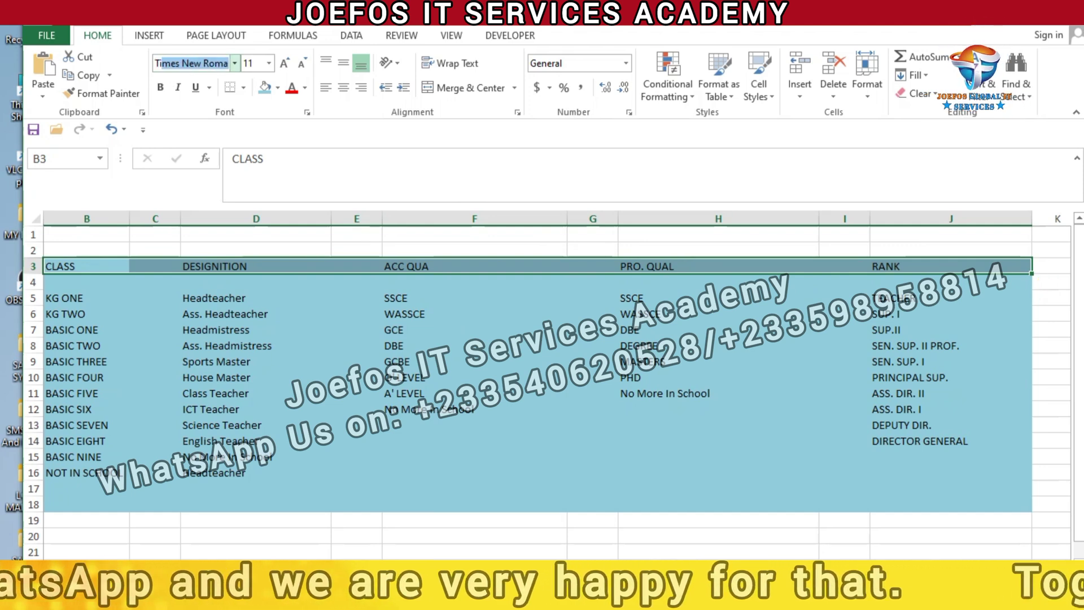
{"action": "key", "text": "Return"}
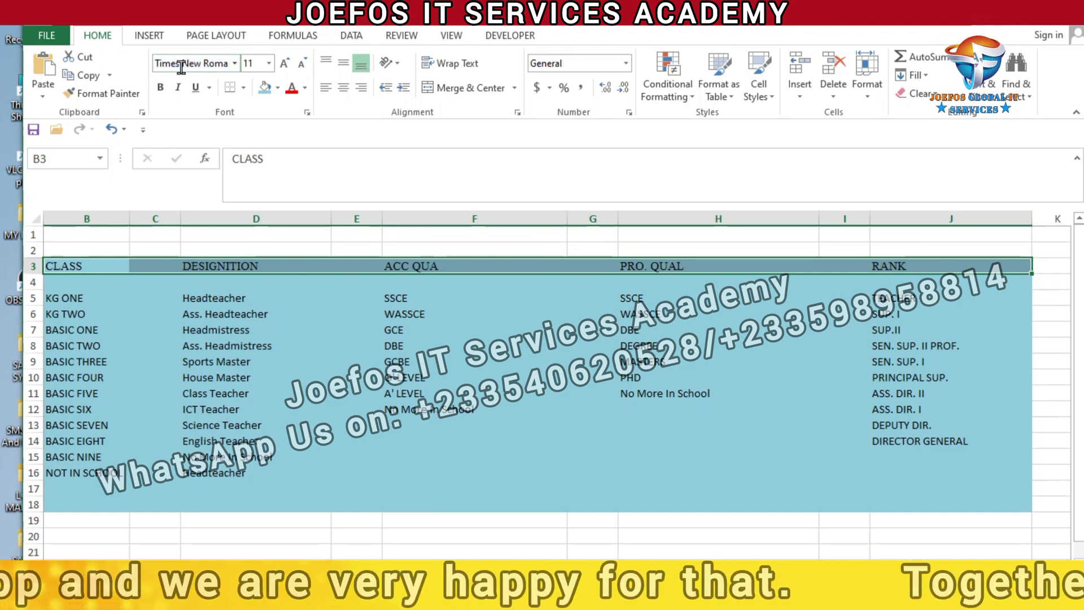
{"action": "left_click", "coordinate": [164, 89]}
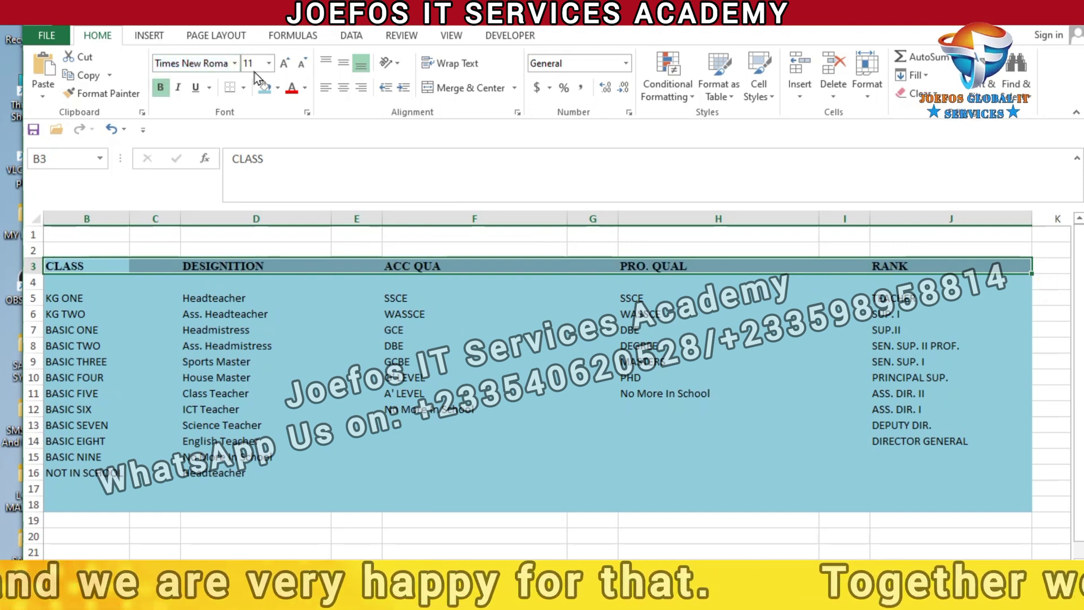
{"action": "left_click", "coordinate": [290, 63]}
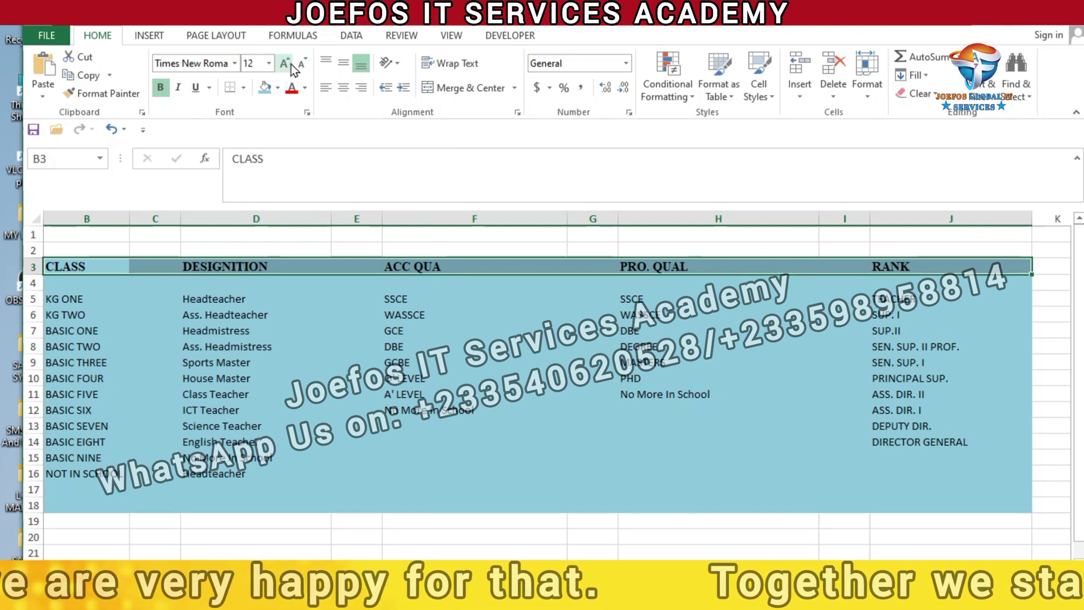
{"action": "left_click", "coordinate": [345, 64]}
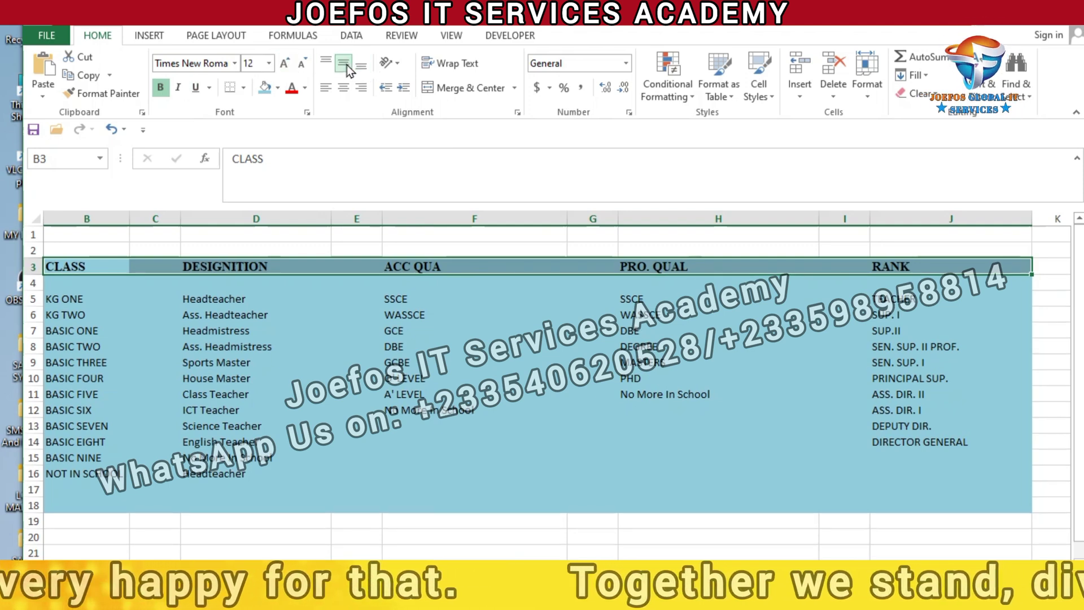
{"action": "left_click", "coordinate": [346, 85]}
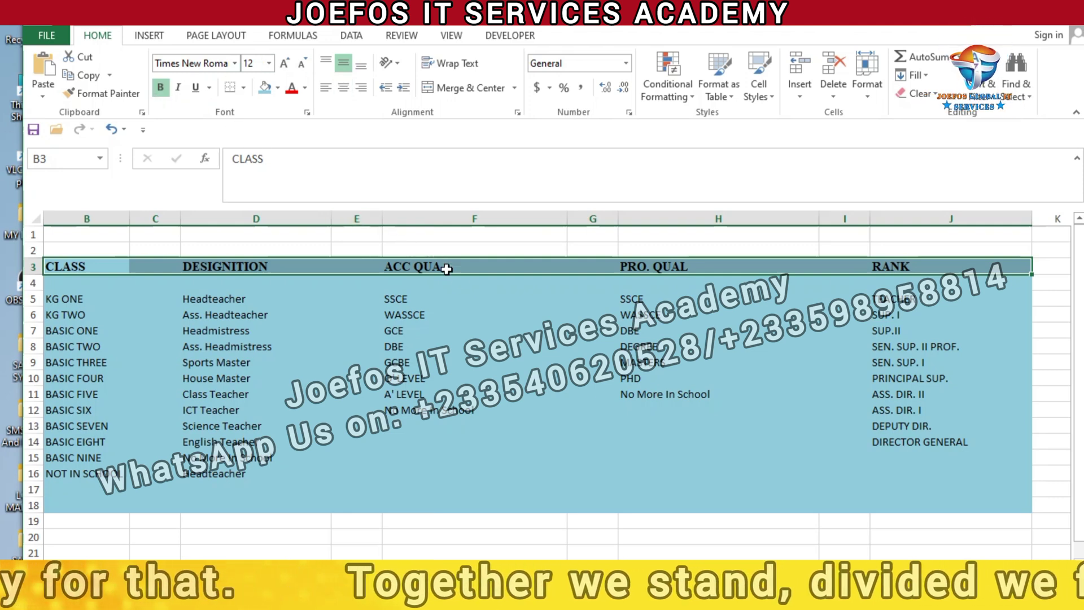
{"action": "left_click", "coordinate": [523, 364]}
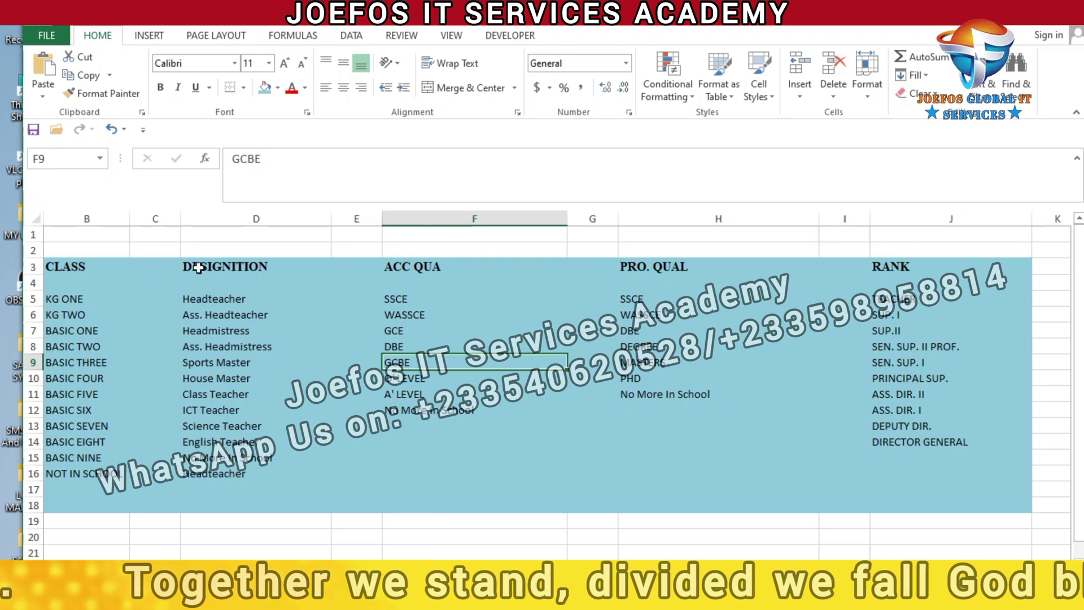
- Centre the headers horizontally in their columns and select the data rows B4:J16
{"action": "left_click_drag", "start_coordinate": [57, 261], "coordinate": [942, 267]}
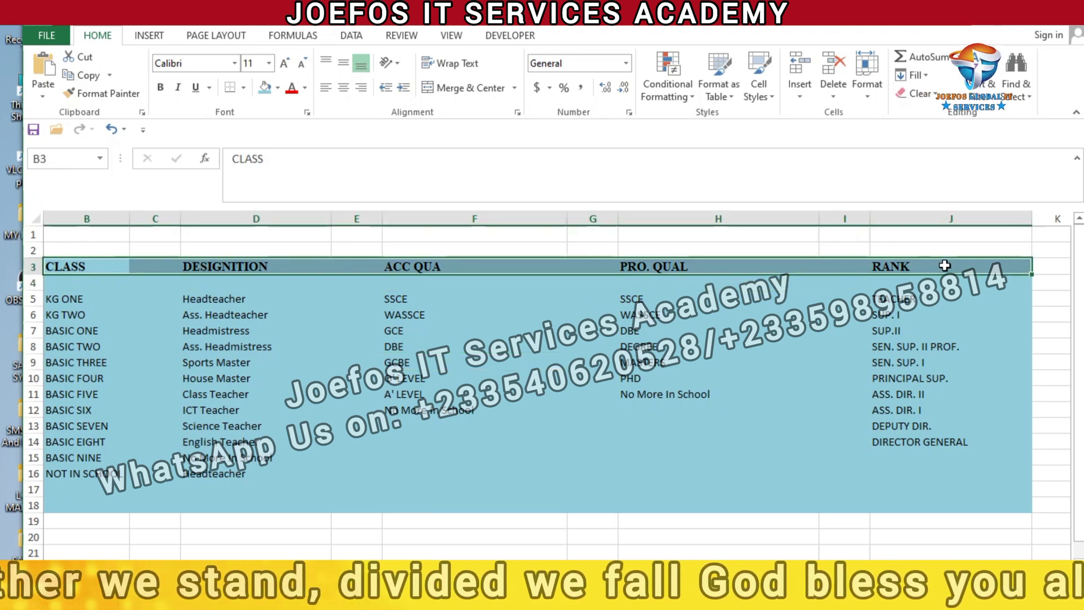
{"action": "left_click", "coordinate": [343, 87]}
{"action": "left_click", "coordinate": [511, 377]}
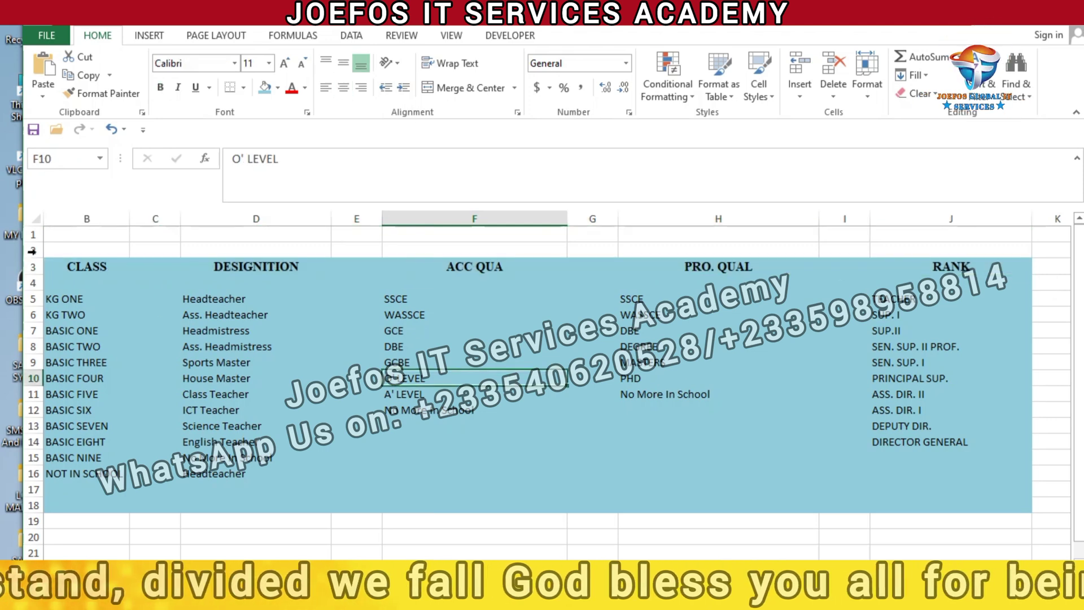
{"action": "left_click_drag", "start_coordinate": [68, 286], "coordinate": [586, 410]}
{"action": "left_click_drag", "start_coordinate": [823, 468], "coordinate": [1016, 477]}
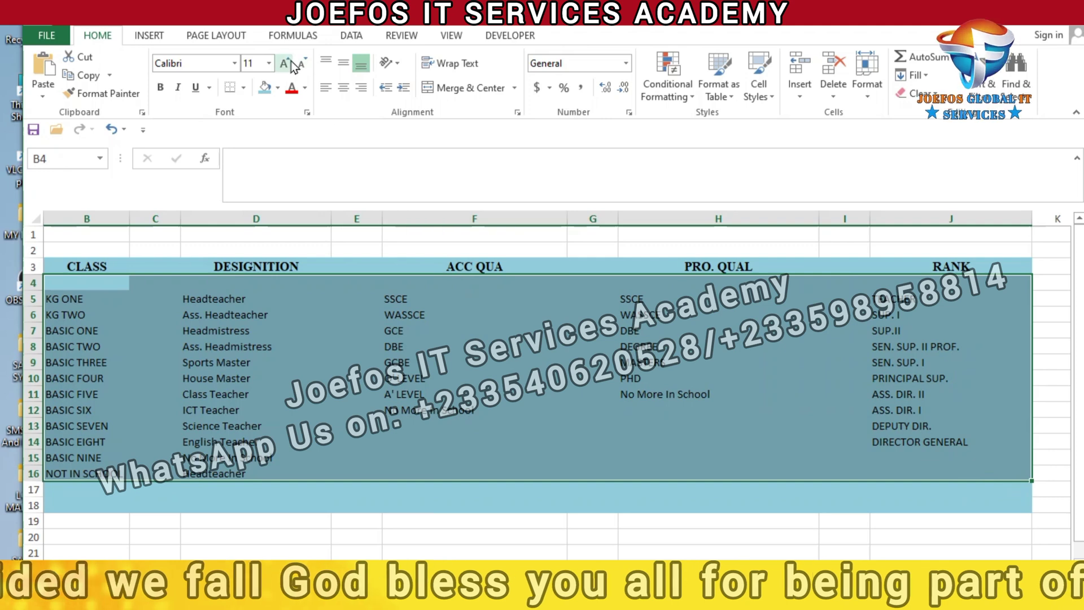
- Centre the staff entries in B4:J16 horizontally and vertically within their cells
{"action": "left_click", "coordinate": [343, 88]}
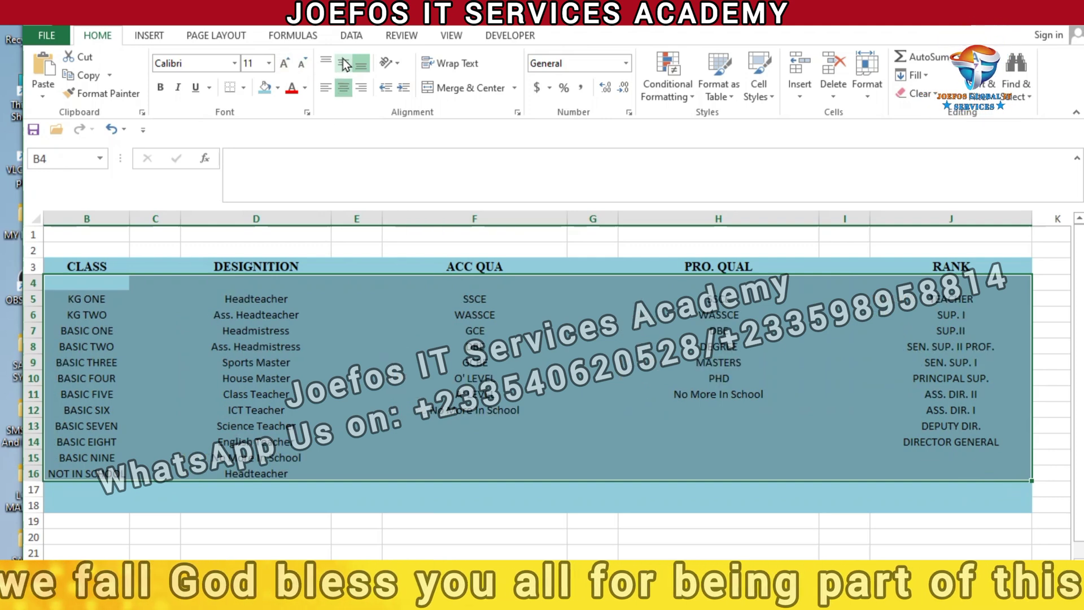
{"action": "left_click", "coordinate": [343, 63]}
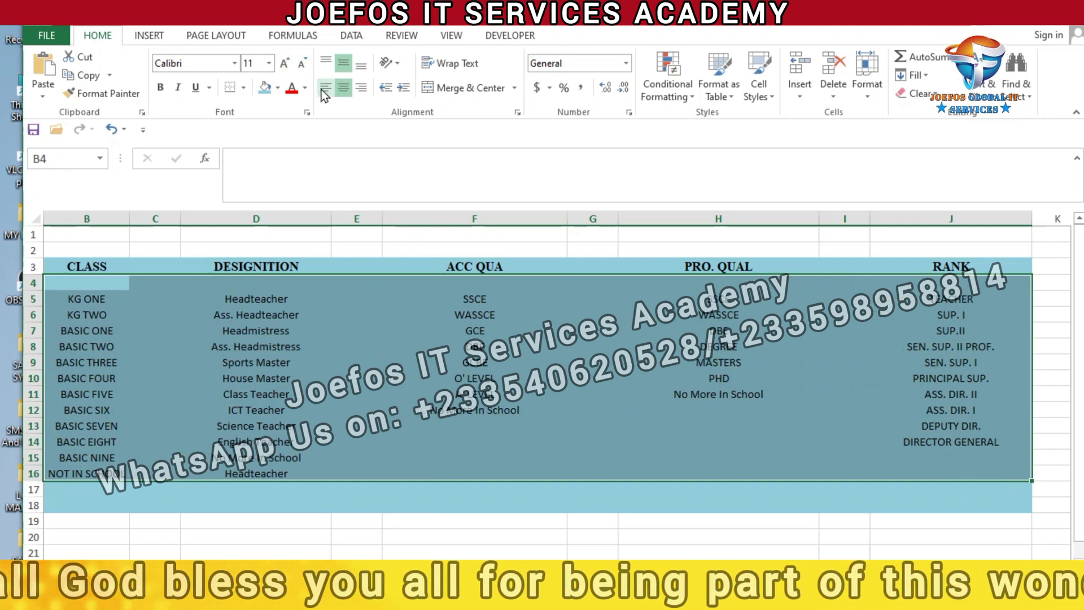
{"action": "left_click", "coordinate": [326, 88]}
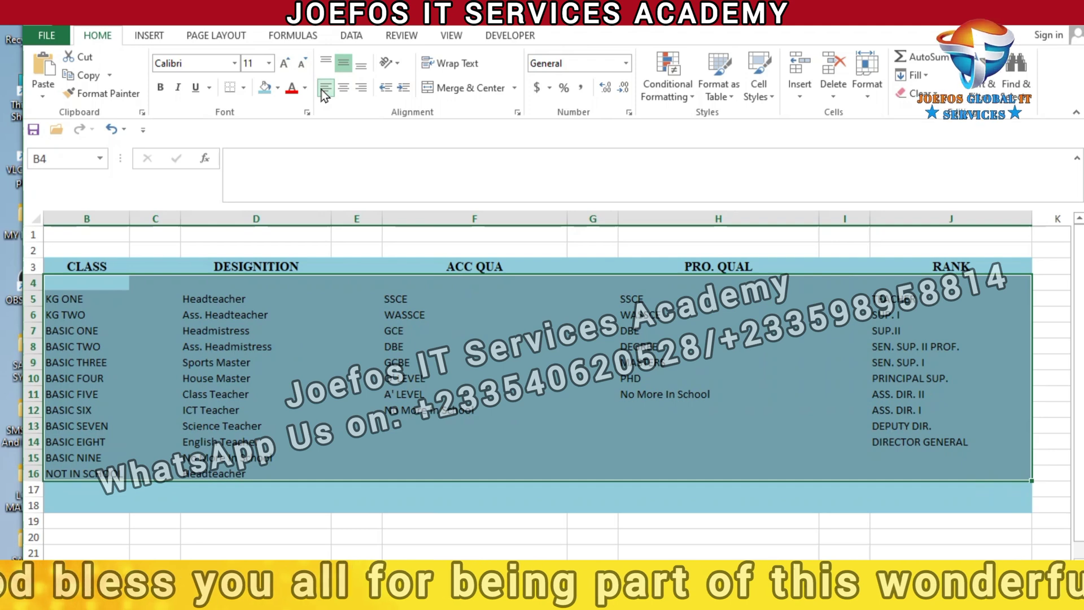
{"action": "left_click", "coordinate": [344, 87]}
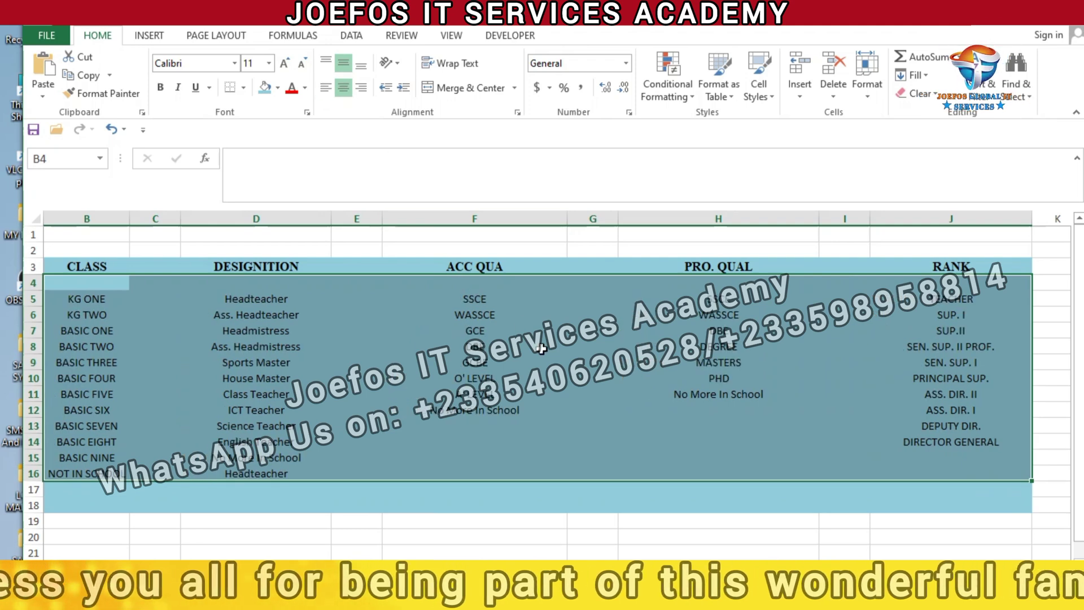
{"action": "left_click", "coordinate": [590, 384]}
{"action": "key", "text": "ctrl+s"}
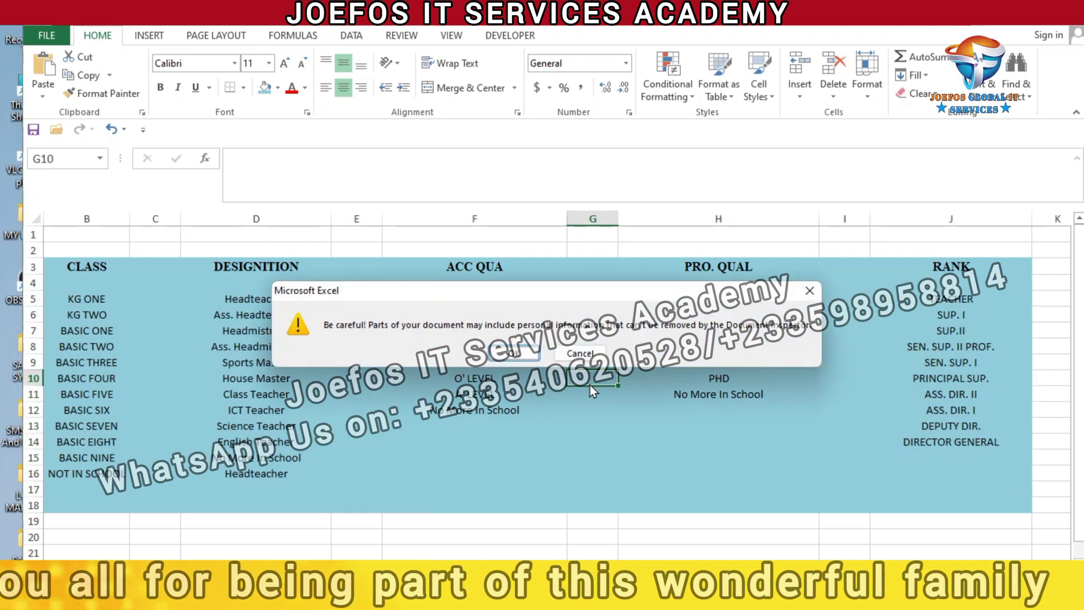
{"action": "left_click", "coordinate": [511, 352]}
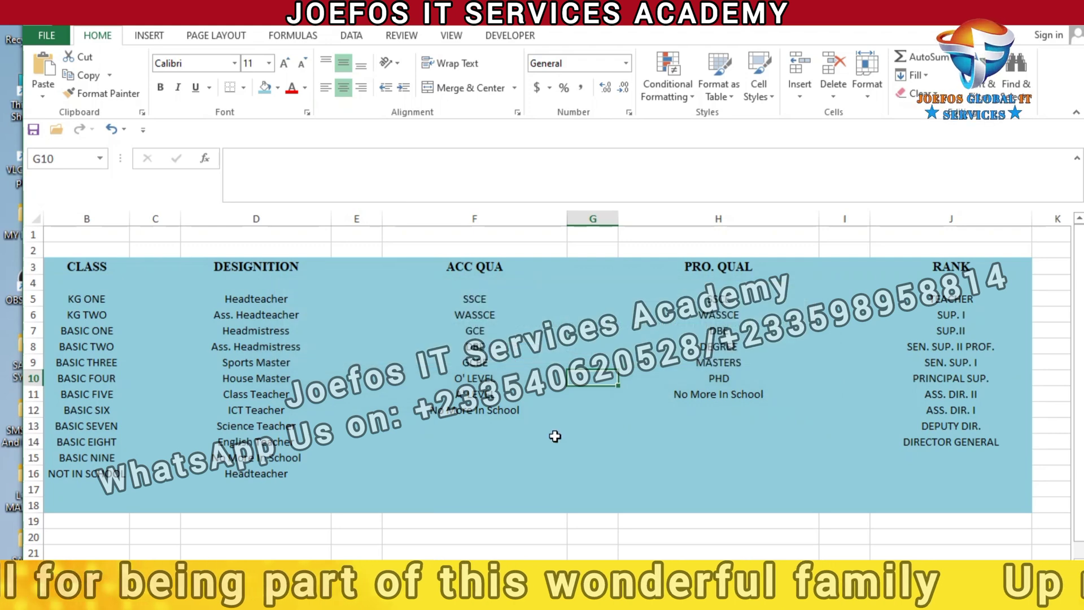
{"action": "left_click", "coordinate": [600, 467]}
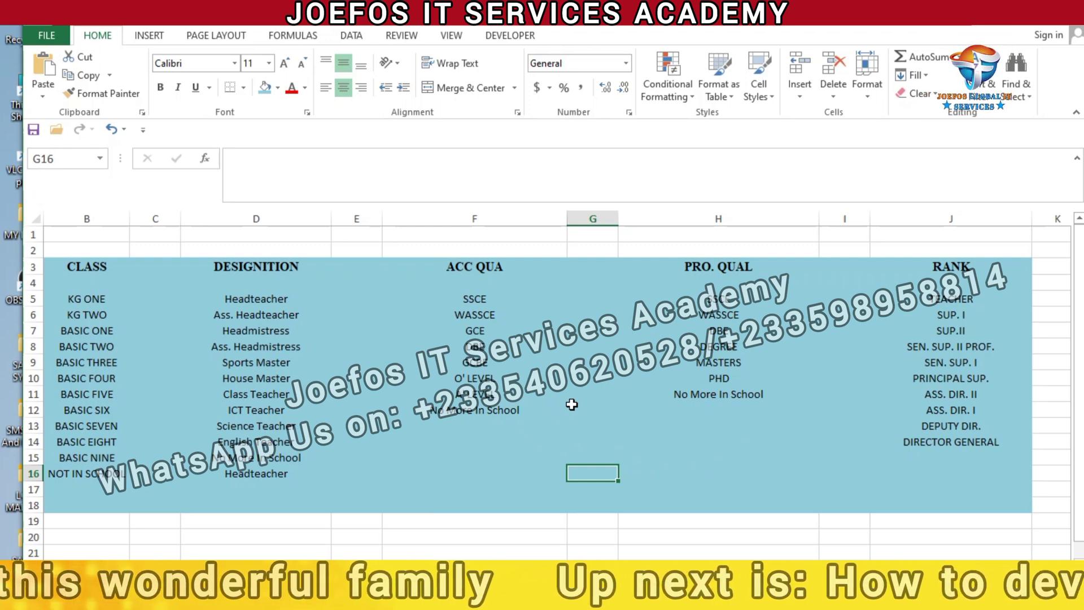
{"action": "left_click", "coordinate": [592, 380]}
{"action": "key", "text": "ctrl+s"}
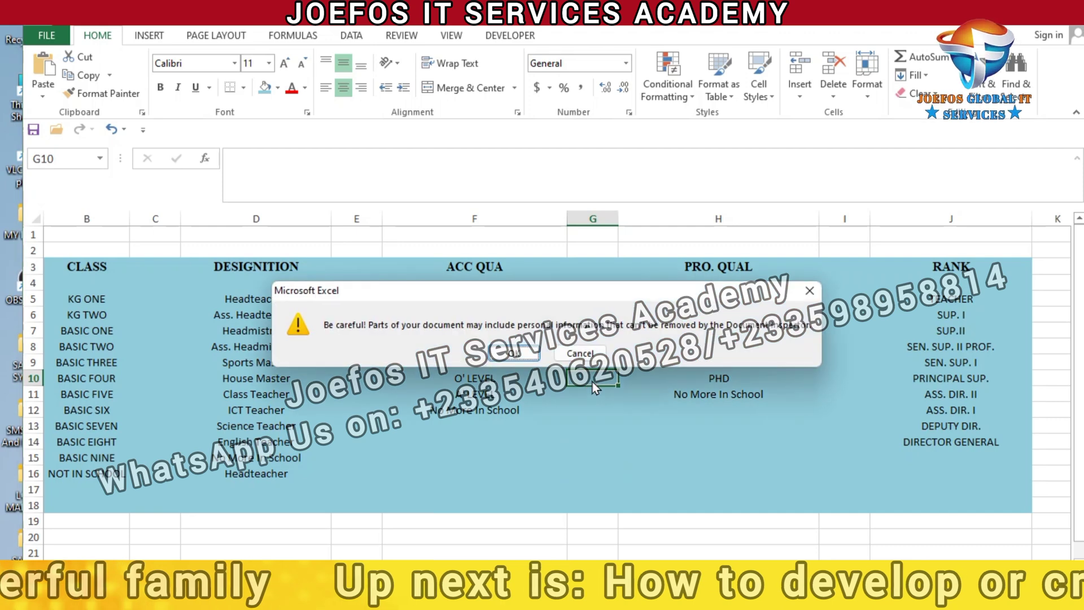
{"action": "left_click", "coordinate": [508, 354]}
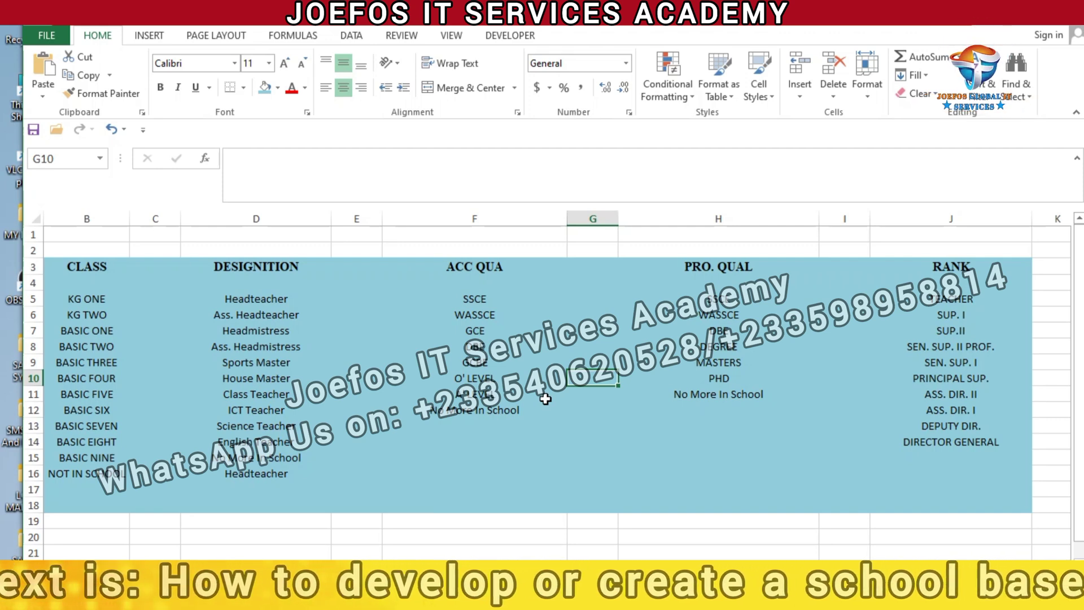
{"action": "left_click", "coordinate": [405, 438]}
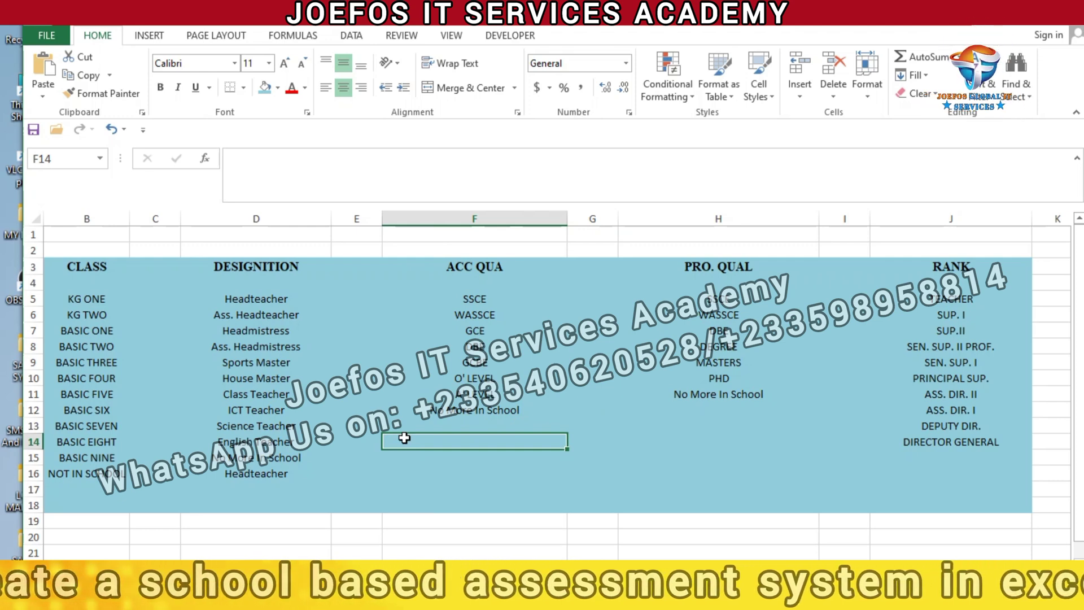
{"action": "left_click", "coordinate": [491, 468]}
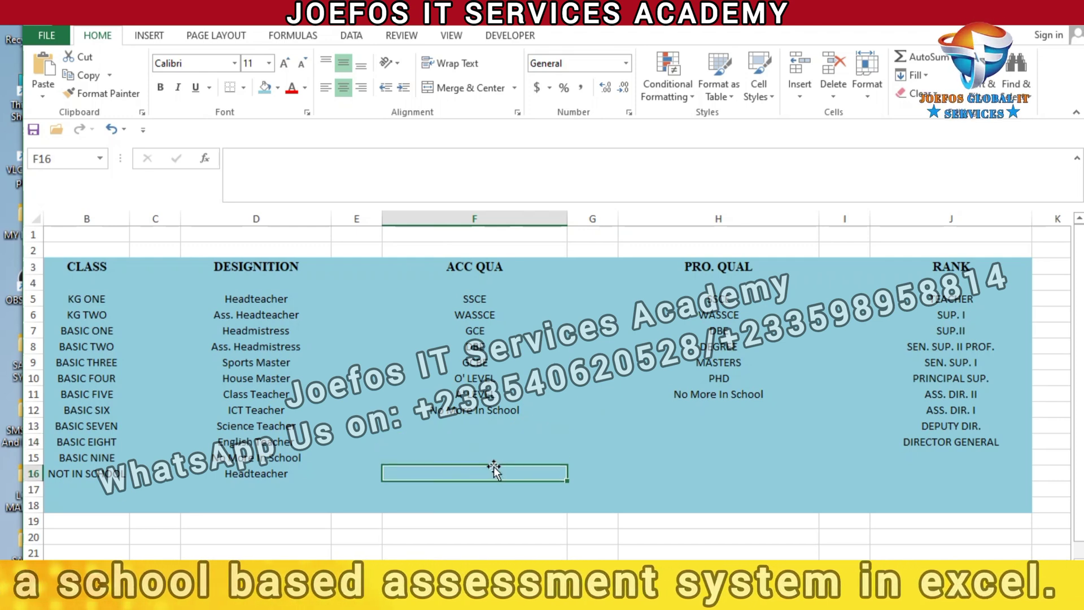
{"action": "left_click", "coordinate": [479, 440]}
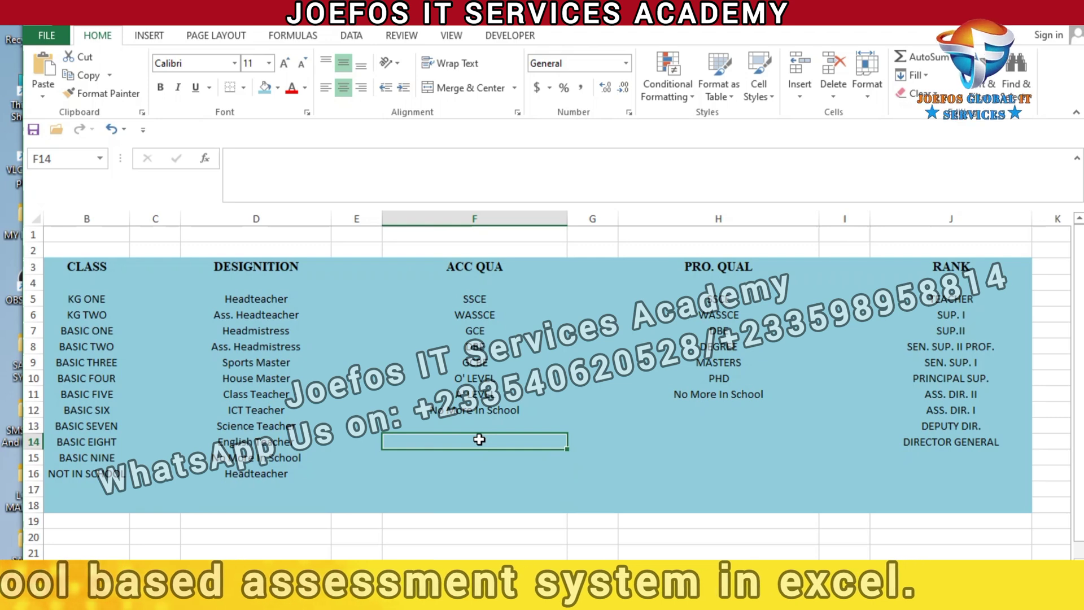